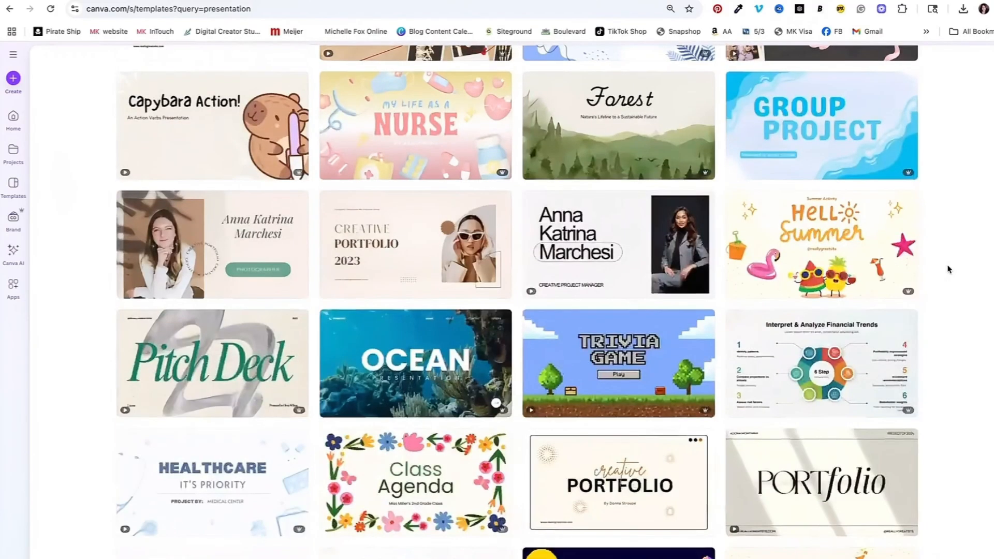
Step: Scroll through the presentation template search results to compare designs
mouse_move(851, 244)
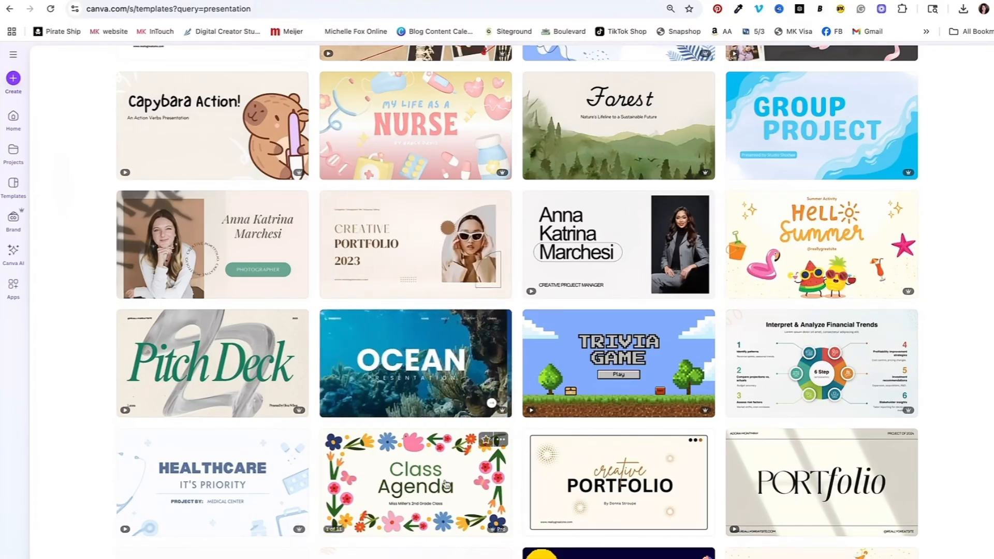
scroll(461, 471, down, 1)
scroll(461, 471, down, 5)
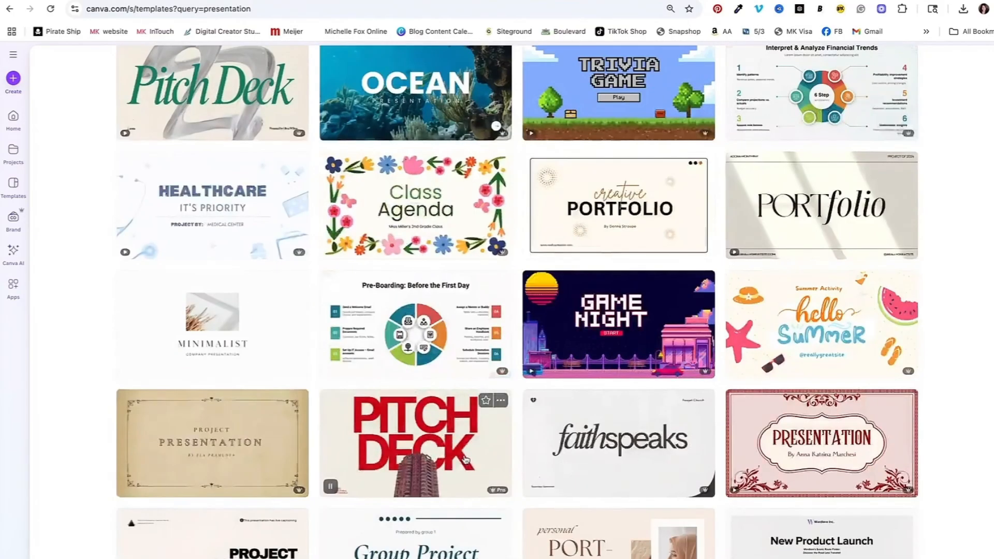
scroll(558, 430, down, 1)
scroll(558, 430, down, 1)
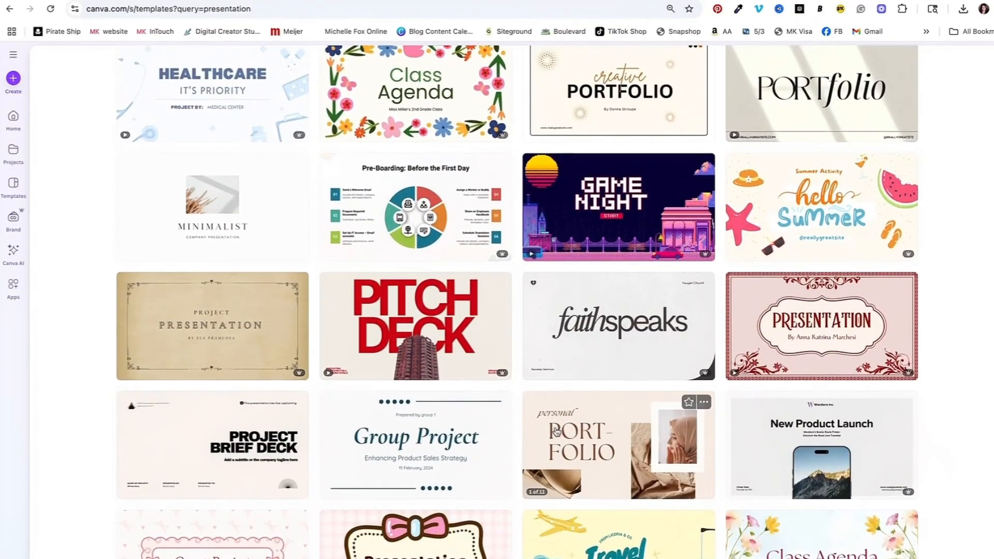
scroll(558, 430, down, 3)
scroll(557, 436, down, 5)
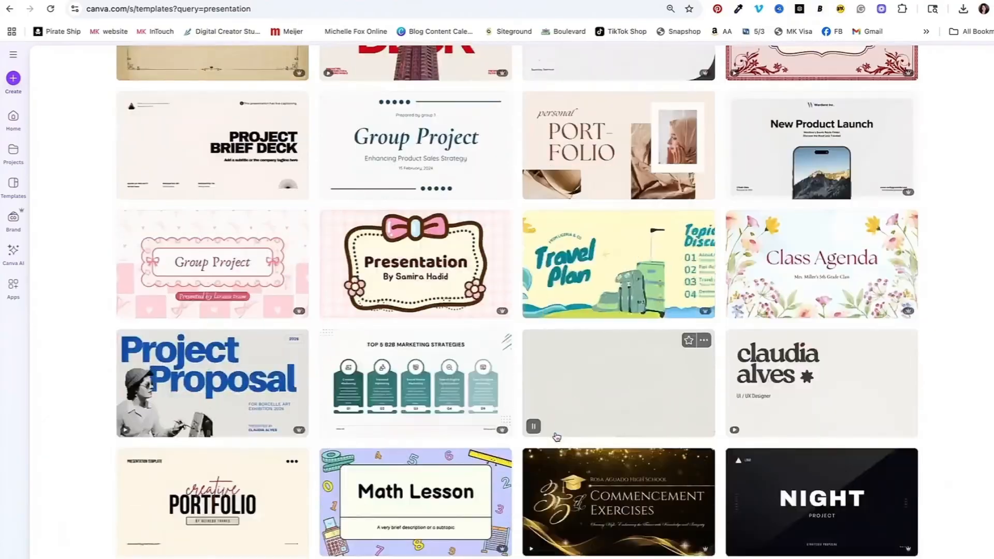
scroll(557, 437, down, 5)
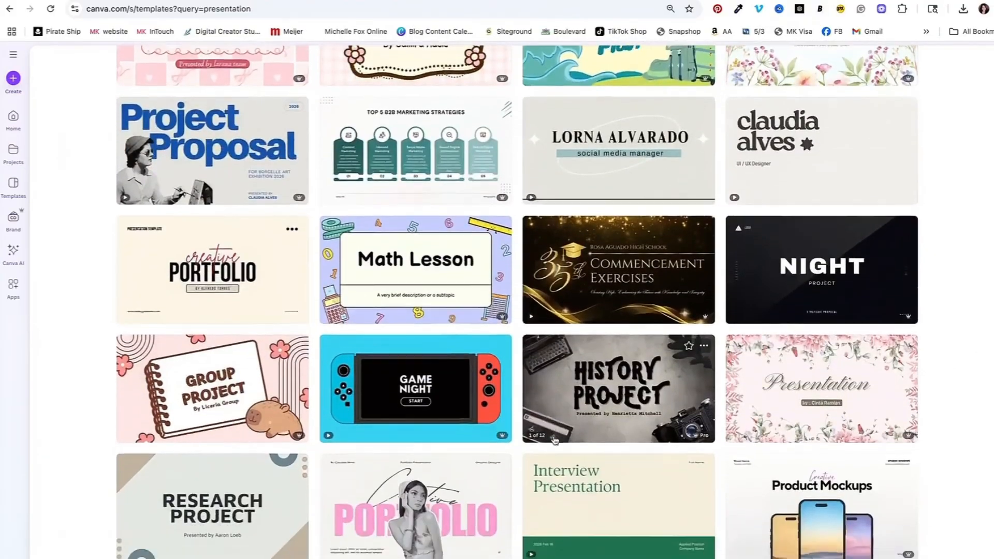
scroll(553, 439, down, 2)
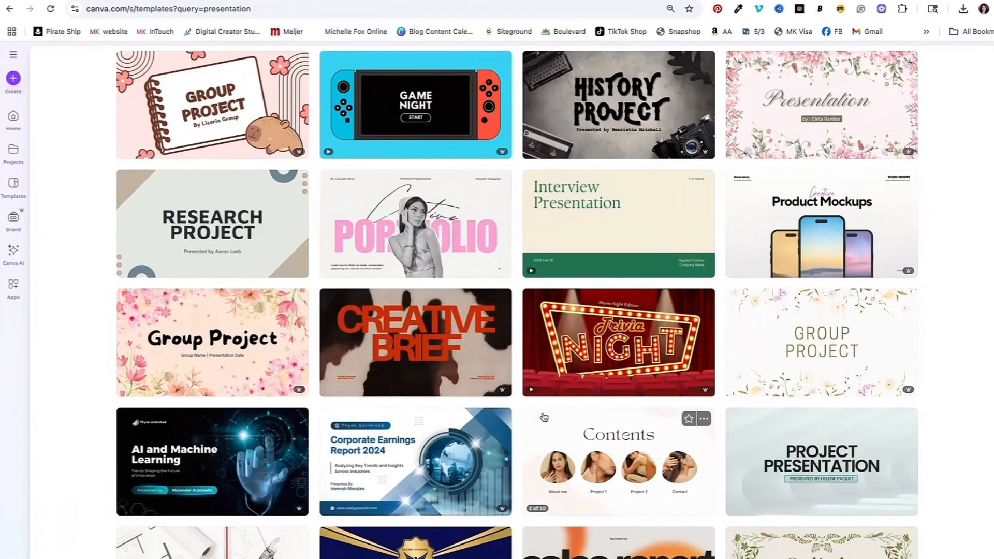
scroll(543, 417, down, 1)
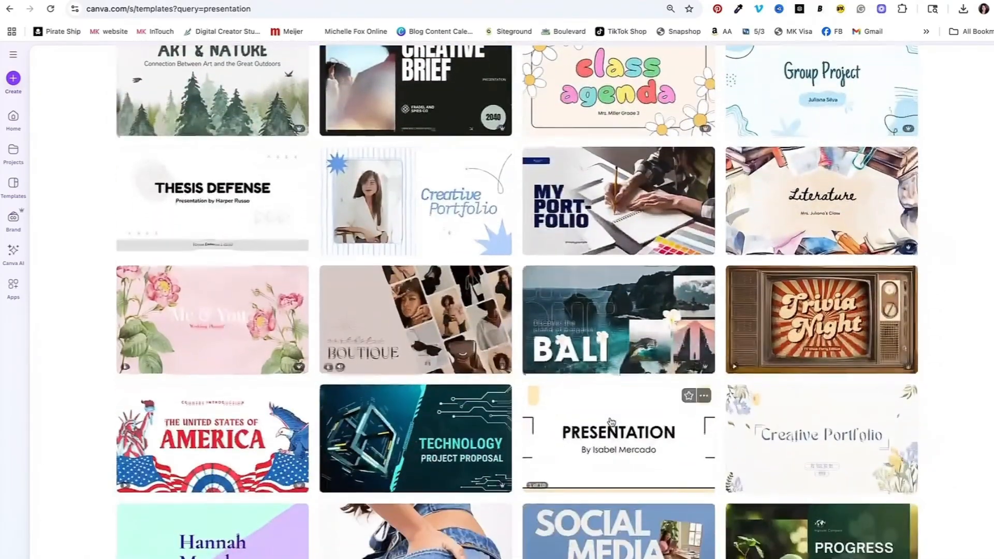
scroll(609, 422, down, 7)
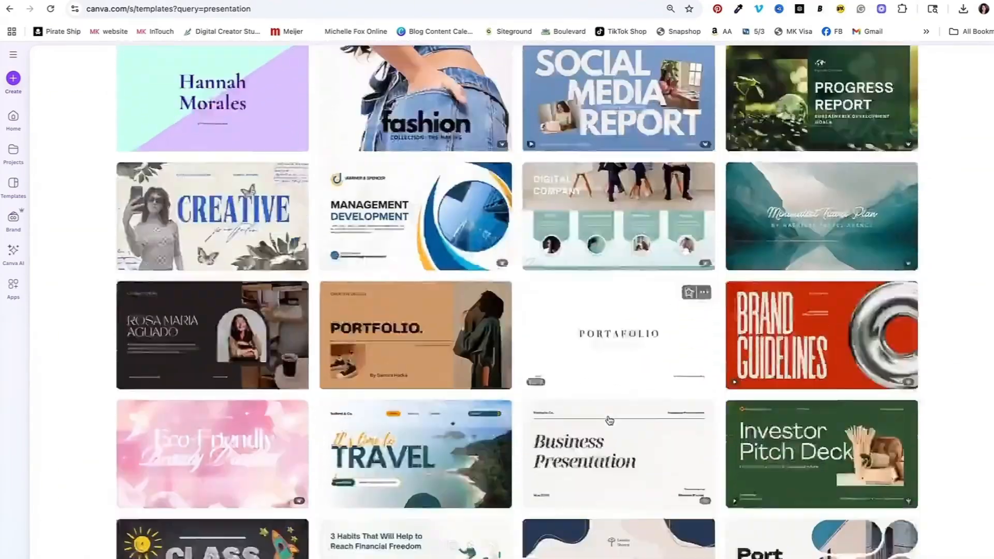
scroll(609, 416, down, 10)
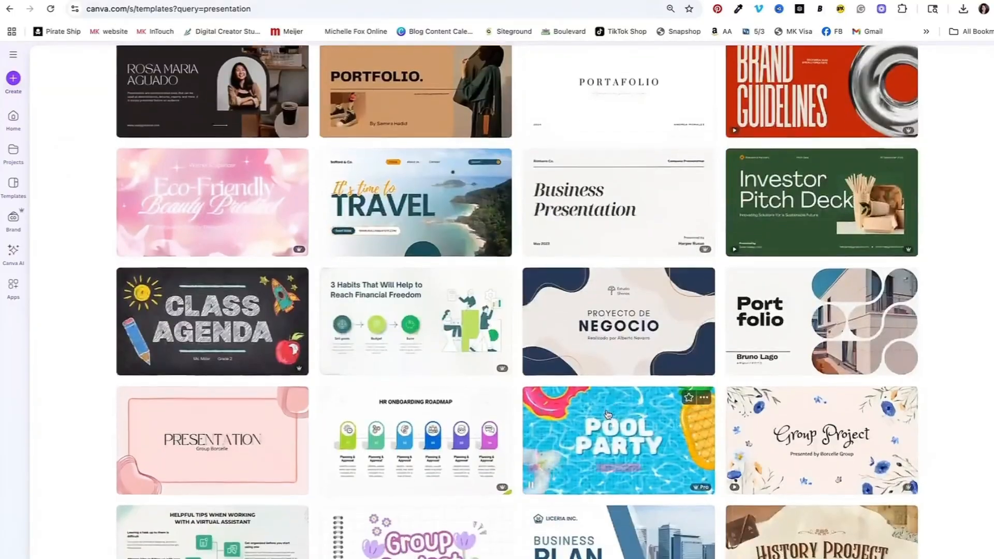
scroll(608, 414, down, 8)
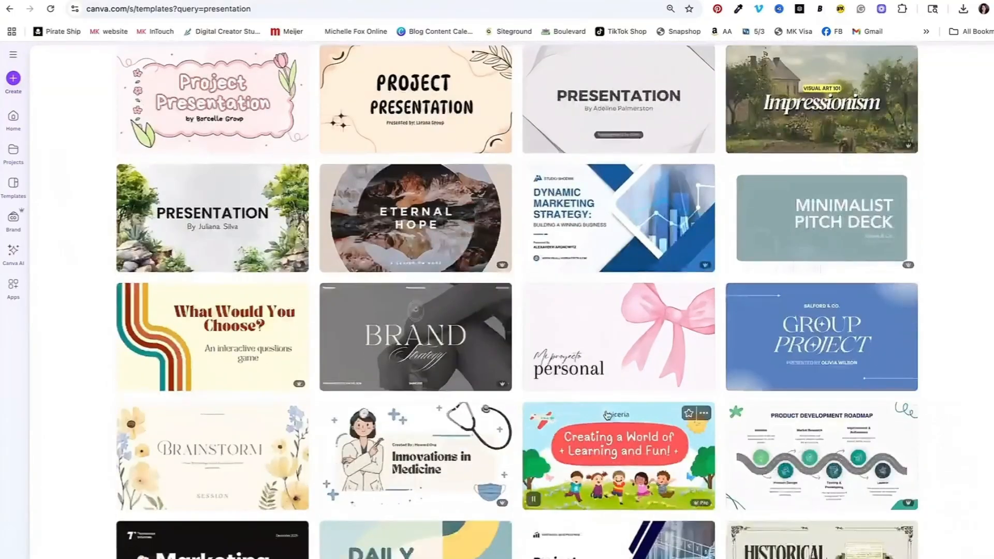
scroll(584, 417, down, 10)
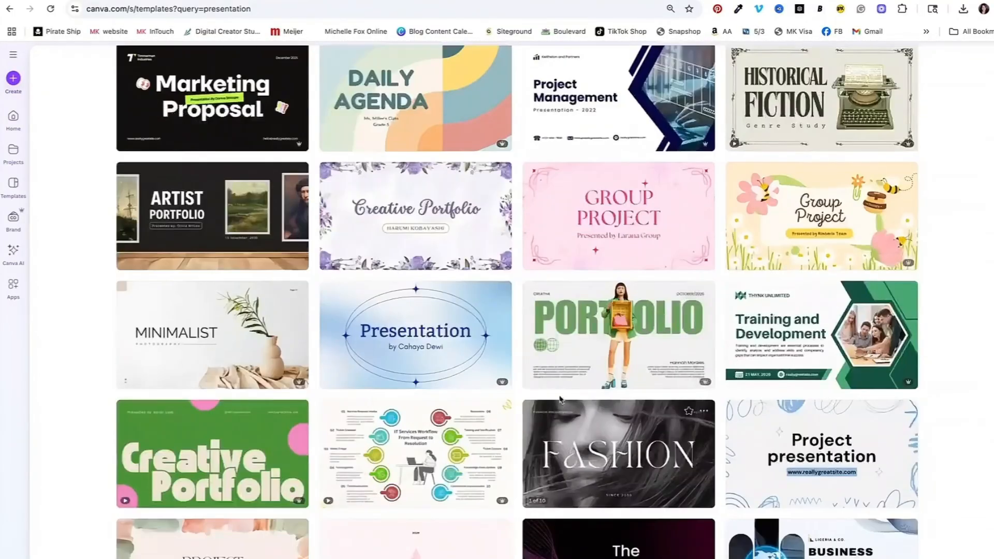
scroll(559, 380, down, 11)
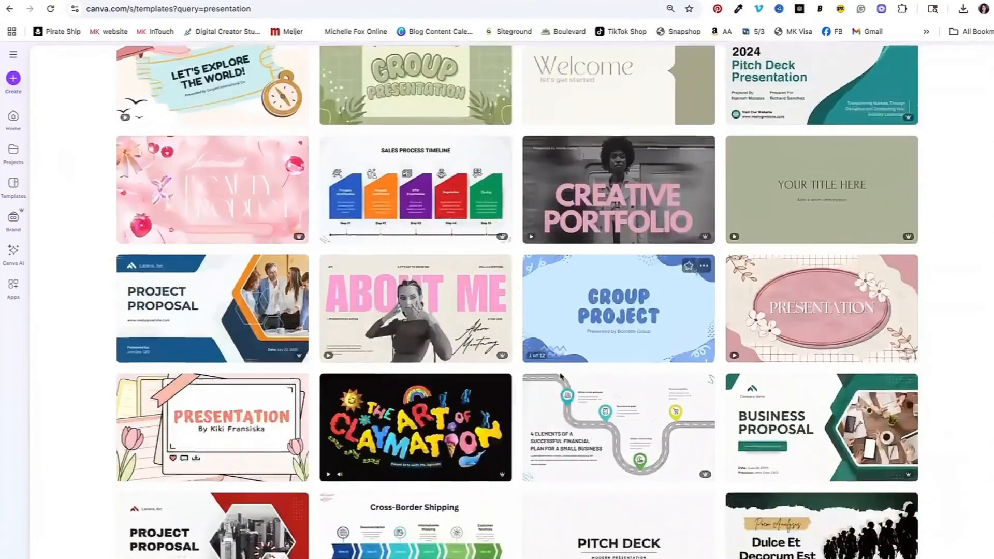
scroll(561, 377, down, 3)
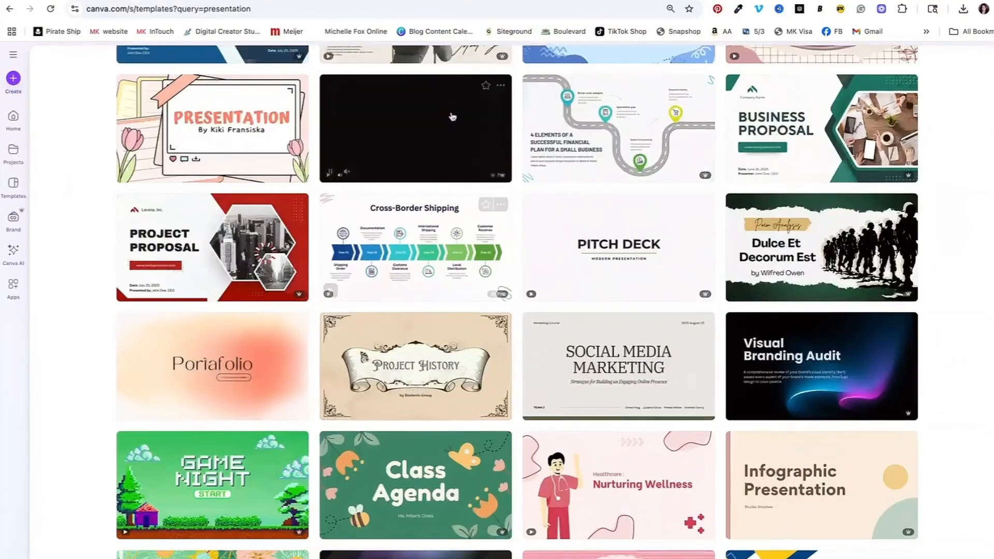
Step: Replace the cover's right-side photo with a fruit and vegetable image from the food search results
click(521, 4)
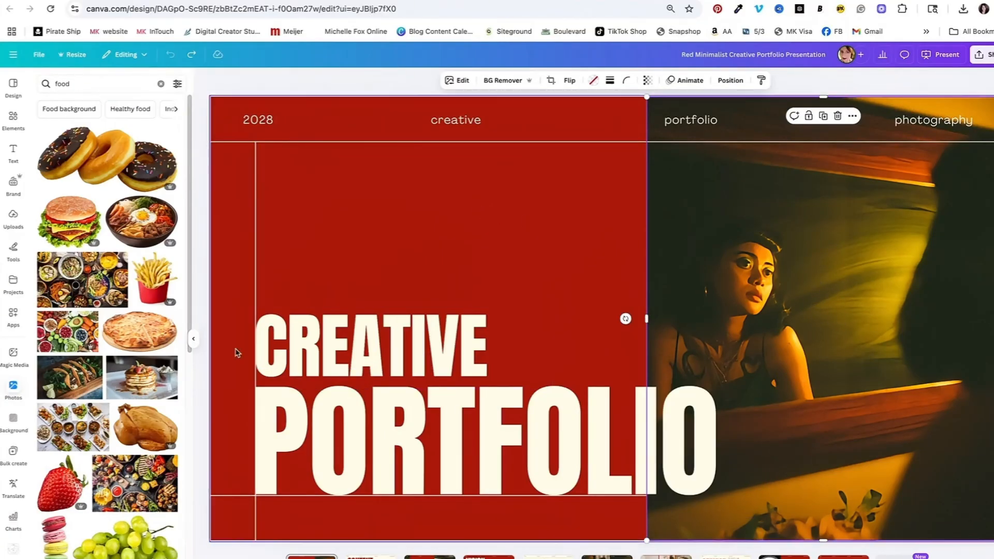
drag(62, 351, 703, 219)
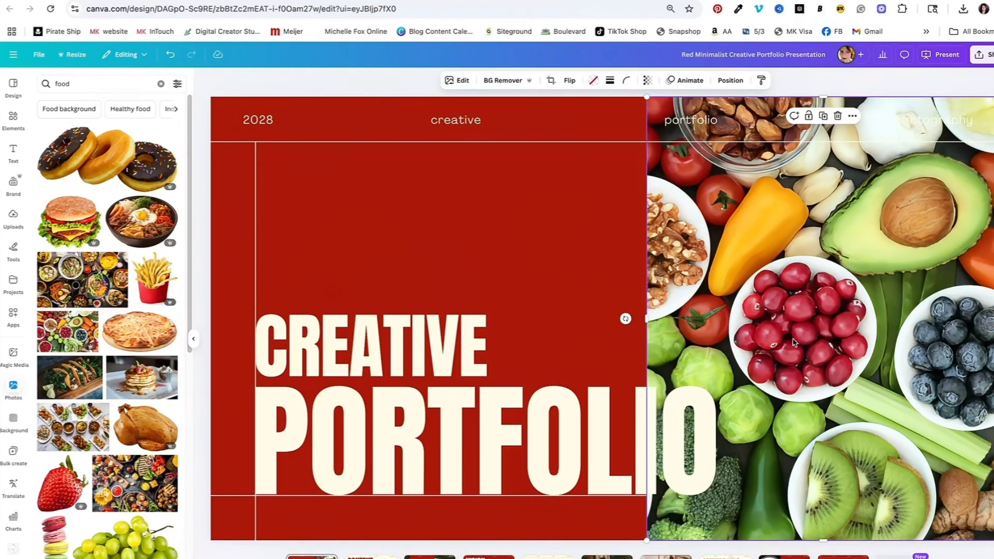
Step: Change the first title line from CREATIVE to "MY FAVE"
click(391, 364)
click(391, 362)
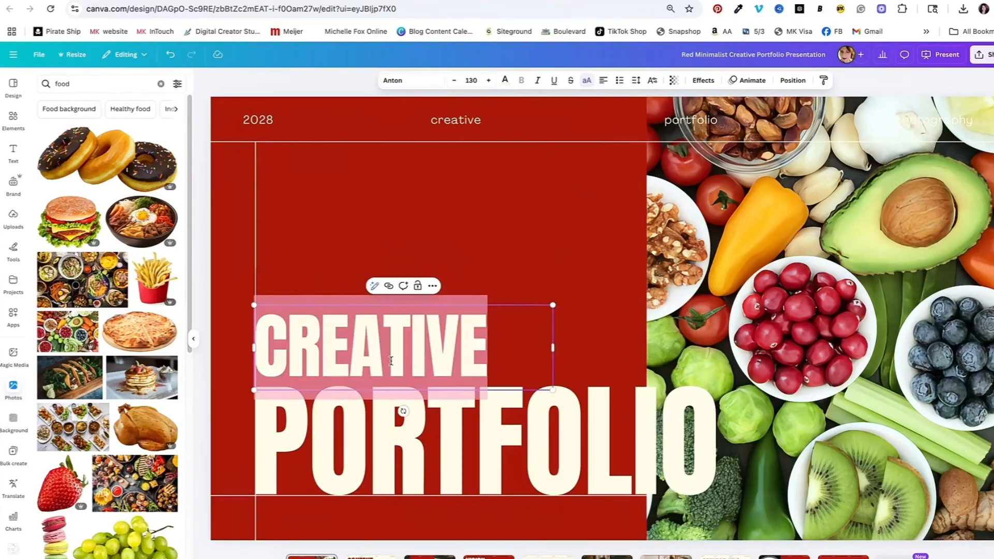
text(M)
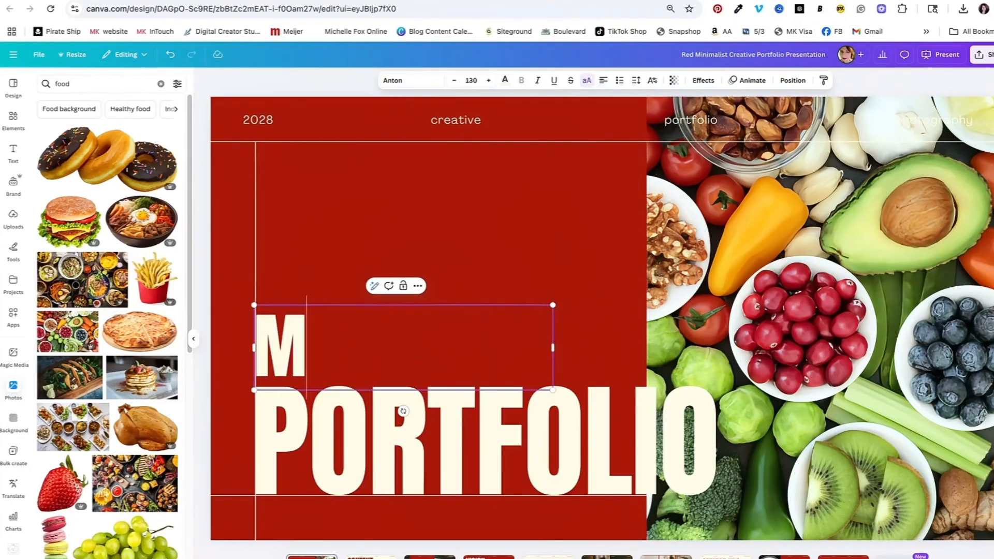
text(Y FAVE)
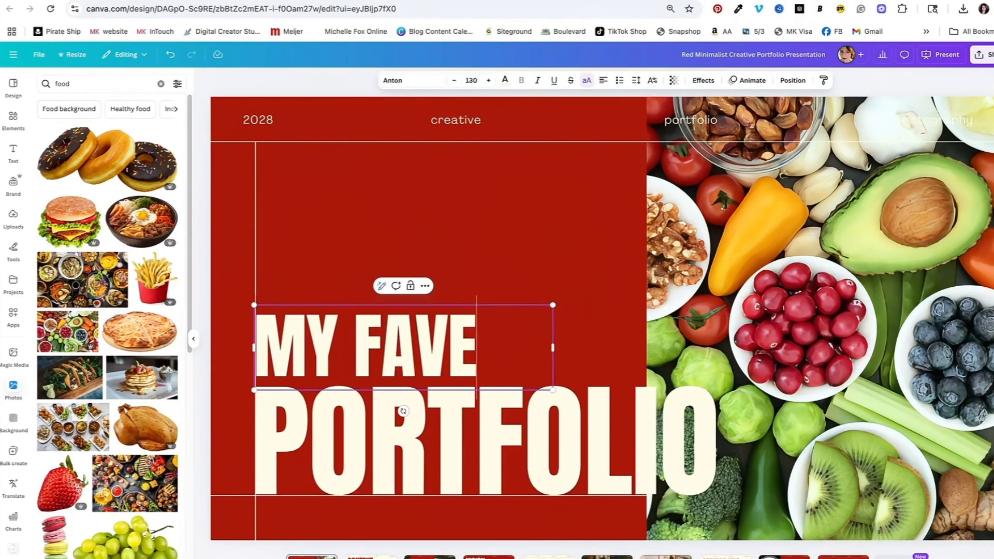
Step: Replace the second title line PORTFOLIO with "RECIPES"
click(413, 440)
click(413, 441)
text(RECIO)
key(BackSpace)
text(PES)
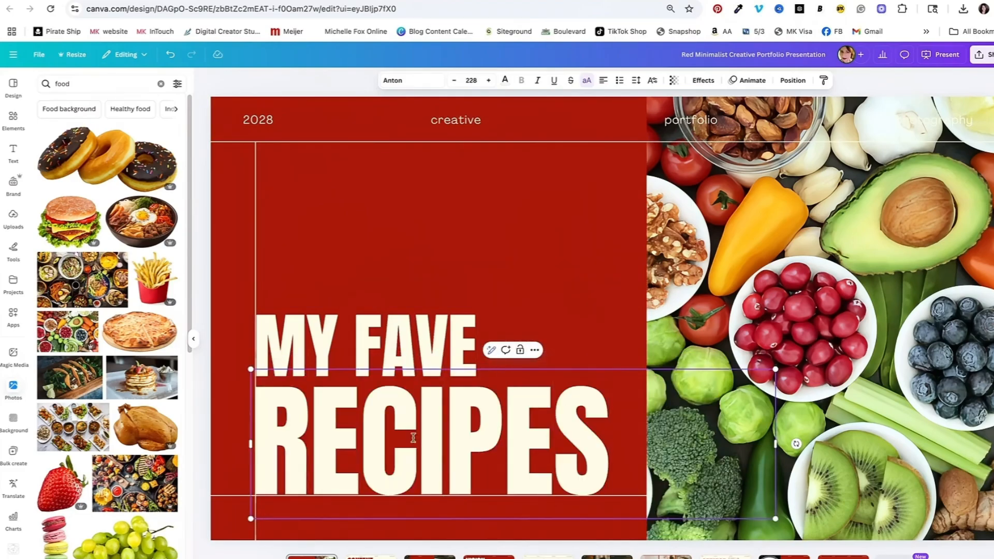
Step: Add a subheading text box reading "healthy"
click(13, 152)
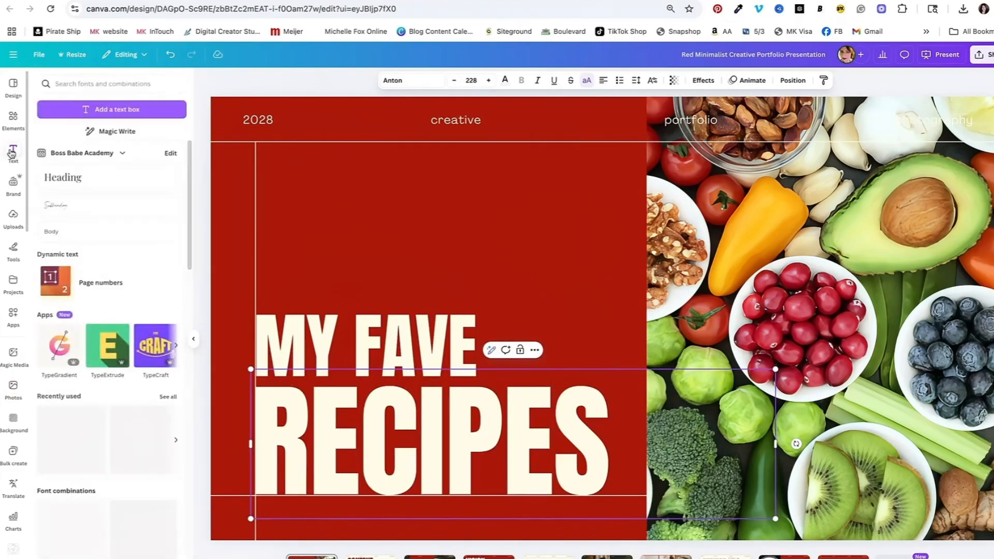
click(50, 209)
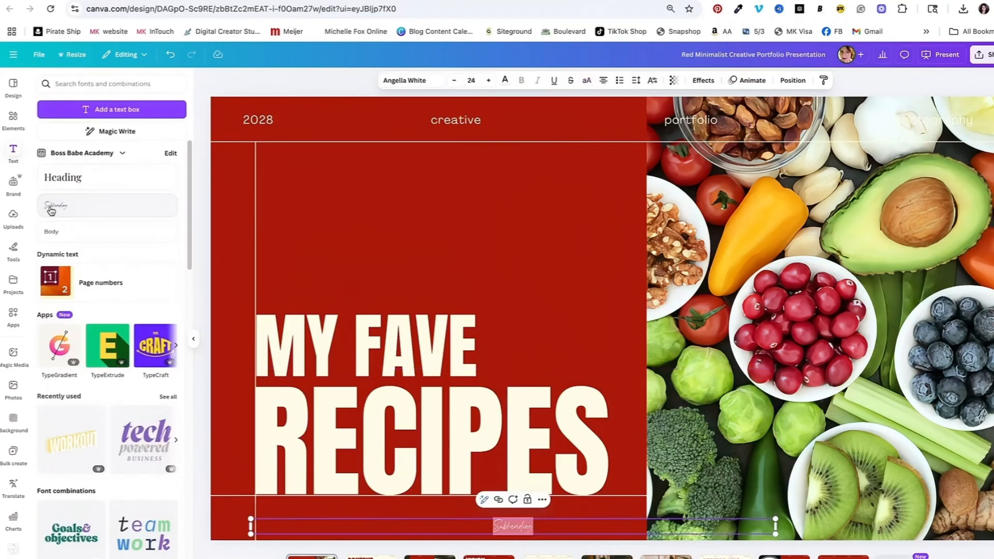
text(healthy)
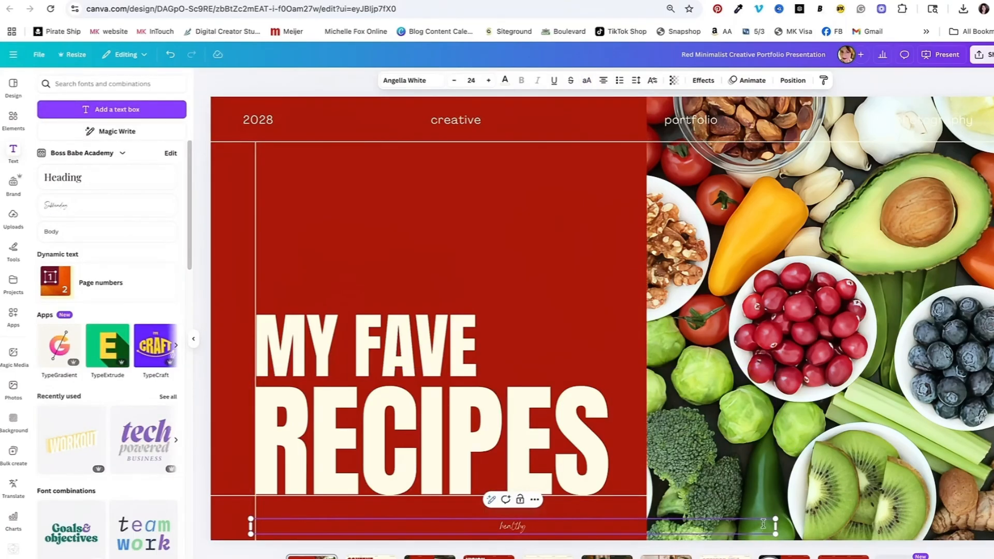
Step: Move the "healthy" text above "MY FAVE" and increase its font size to 85
drag(776, 517, 986, 510)
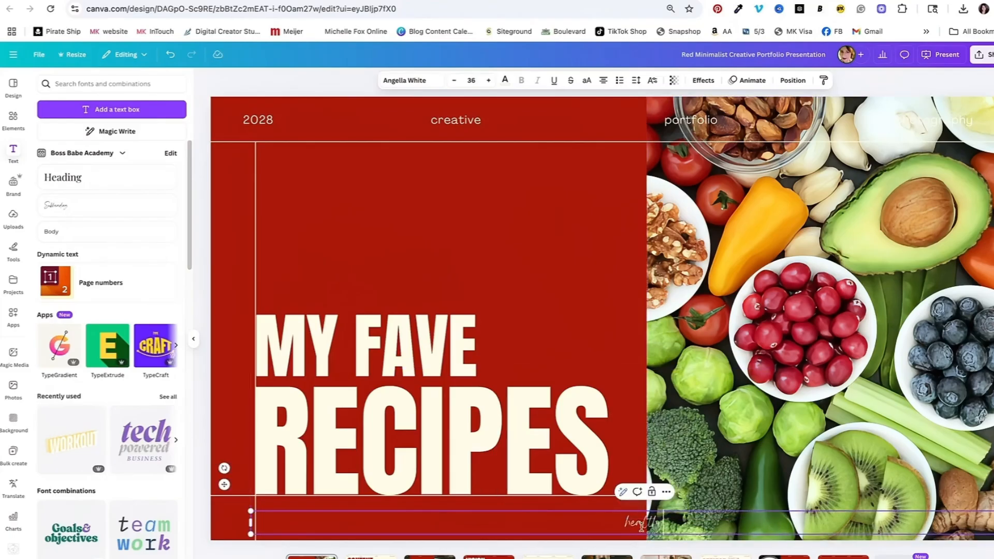
mouse_move(568, 524)
mouse_down()
mouse_move(516, 501)
mouse_move(449, 412)
mouse_move(384, 257)
mouse_move(504, 237)
mouse_up()
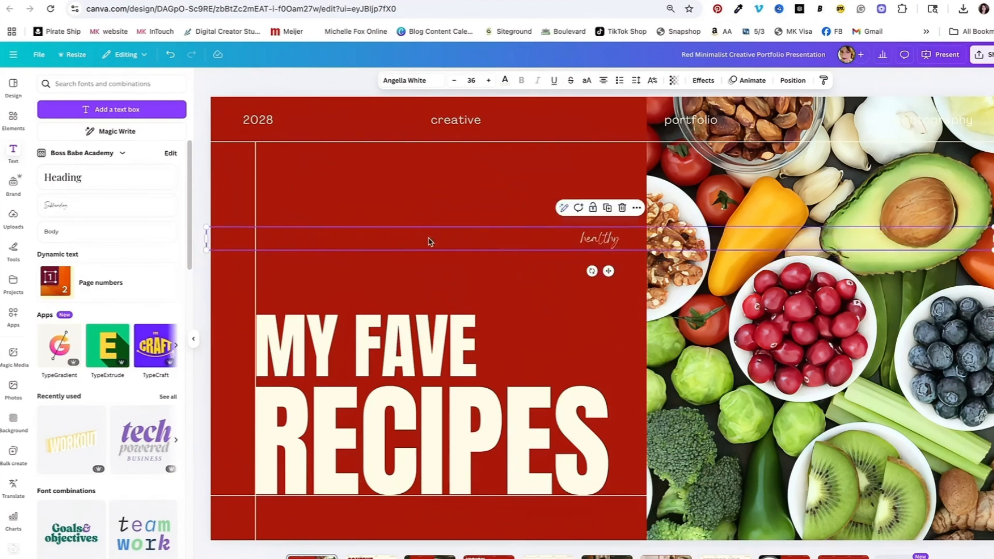
drag(206, 238, 875, 238)
drag(943, 271, 496, 298)
click(488, 81)
drag(488, 81, 488, 81)
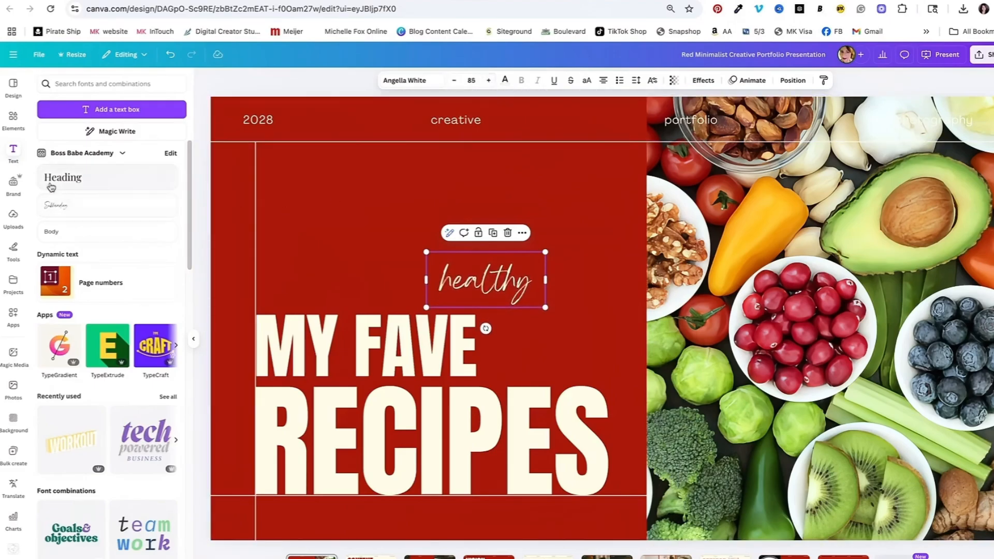
Step: Change the "healthy" text's font to Gistesy
click(403, 80)
scroll(71, 328, down, 2)
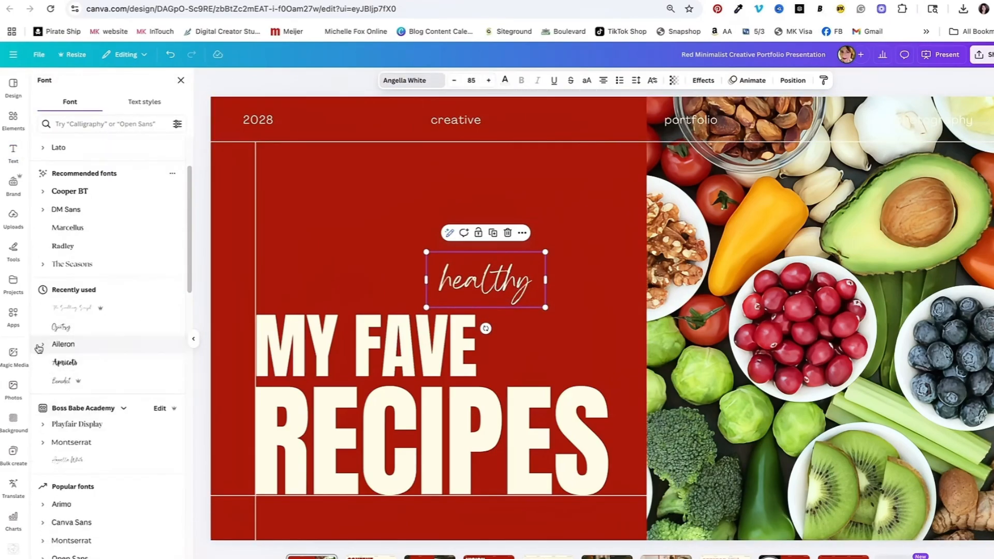
click(71, 328)
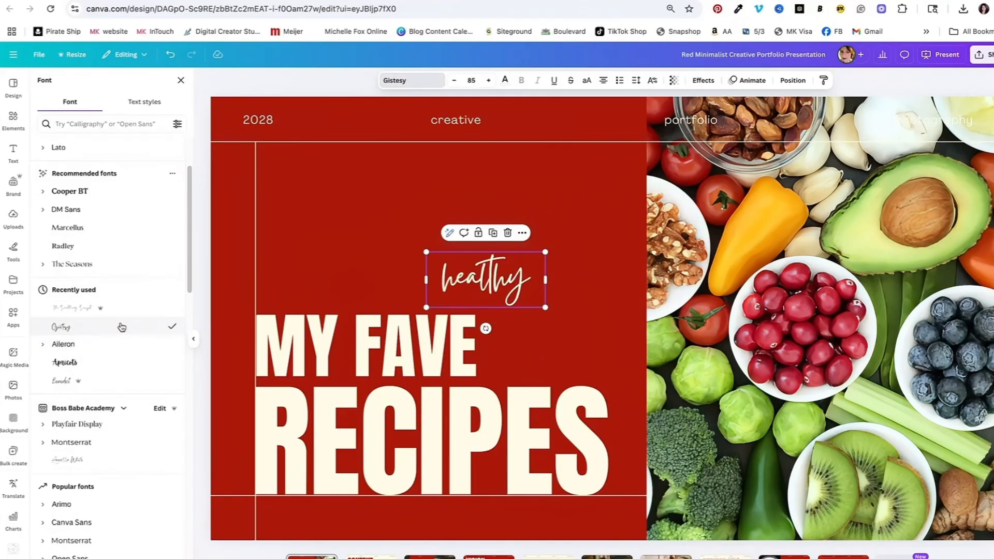
Step: Enlarge the "healthy" script and rotate it to slant upward beside "MY FAVE"
drag(426, 307, 195, 422)
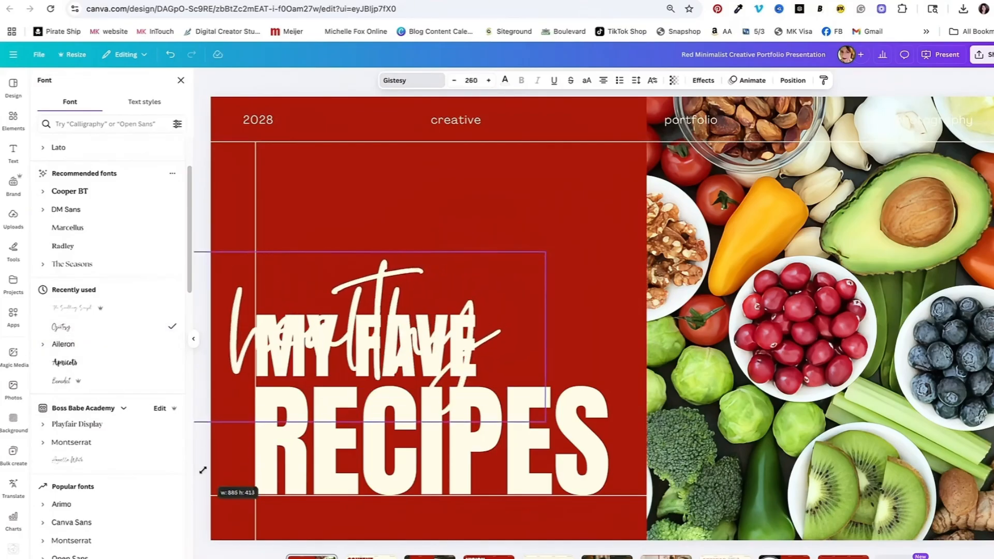
mouse_move(455, 273)
mouse_down()
mouse_move(636, 228)
mouse_move(643, 216)
mouse_up()
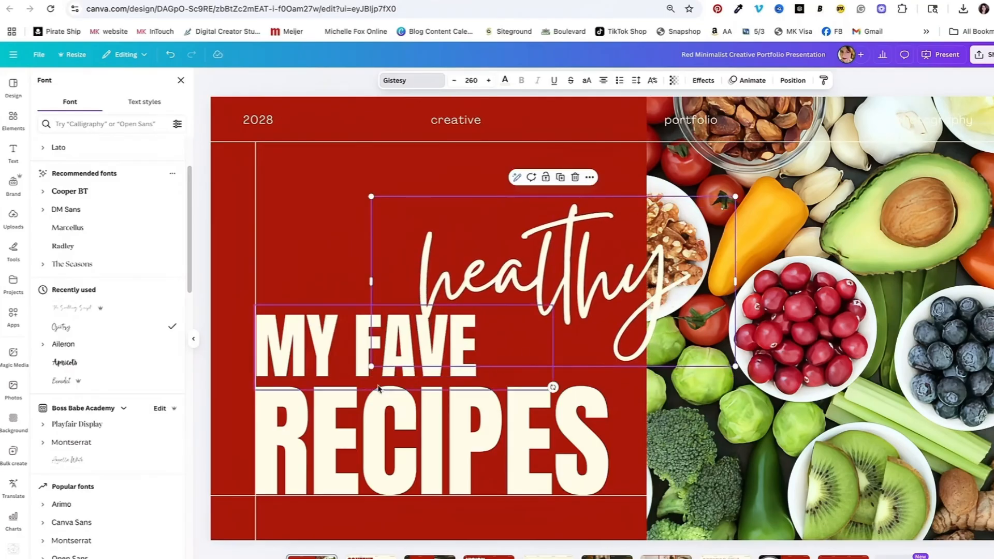
drag(365, 369, 437, 328)
mouse_move(588, 349)
mouse_down()
mouse_move(517, 373)
mouse_move(614, 342)
mouse_up()
drag(608, 238, 625, 280)
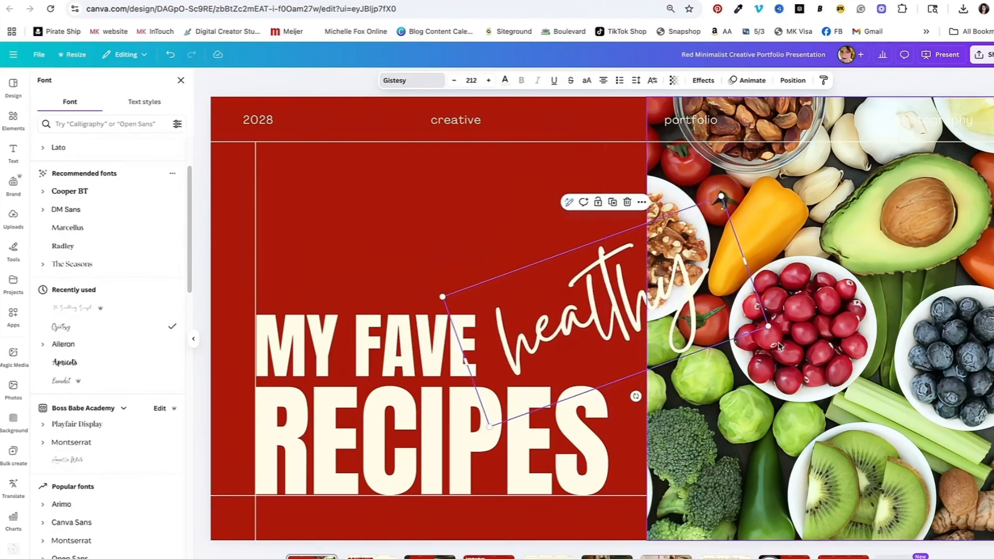
Step: Adjust the crop position of the fruit and vegetable photo
double_click(857, 274)
drag(864, 275, 833, 279)
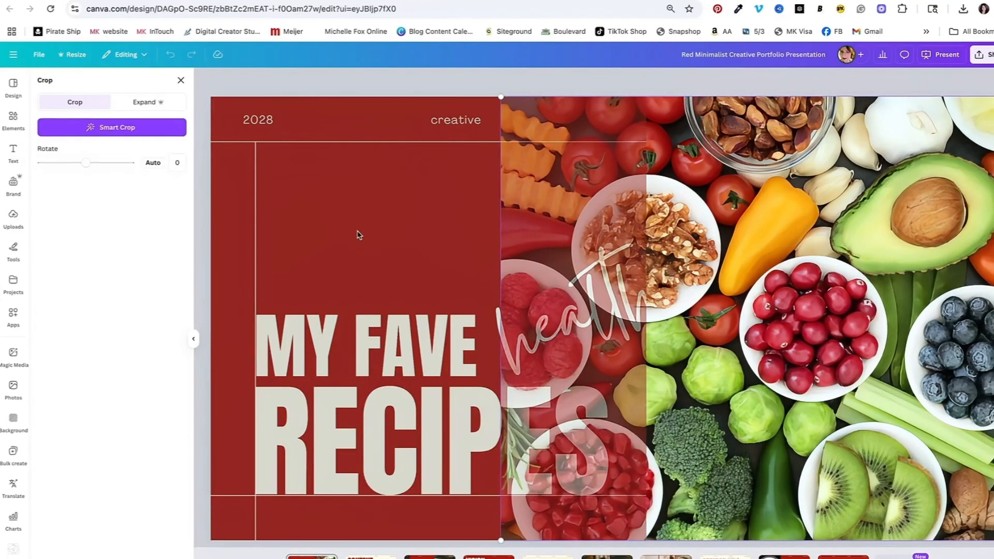
key(Return)
Step: Nudge the slanted "healthy" text leftward so it sits just above "MY FAVE"
click(509, 333)
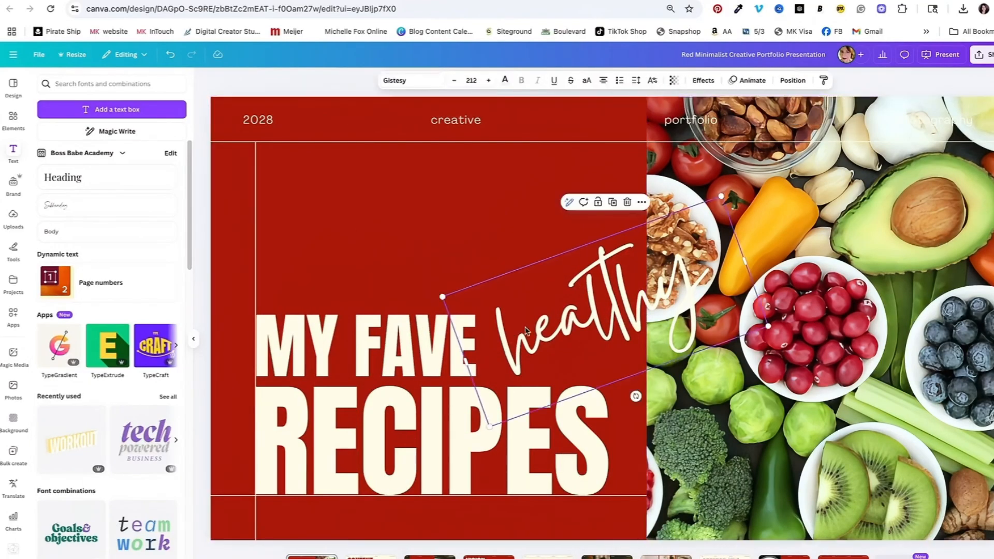
mouse_move(766, 327)
mouse_down()
mouse_move(721, 342)
mouse_move(694, 339)
mouse_up()
click(671, 392)
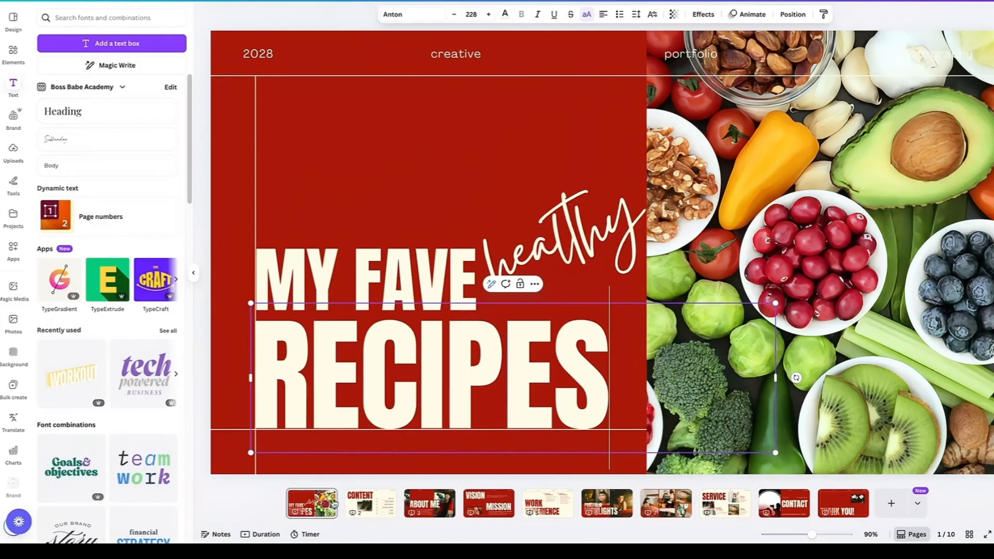
Step: Delete the Content page from the presentation
click(378, 506)
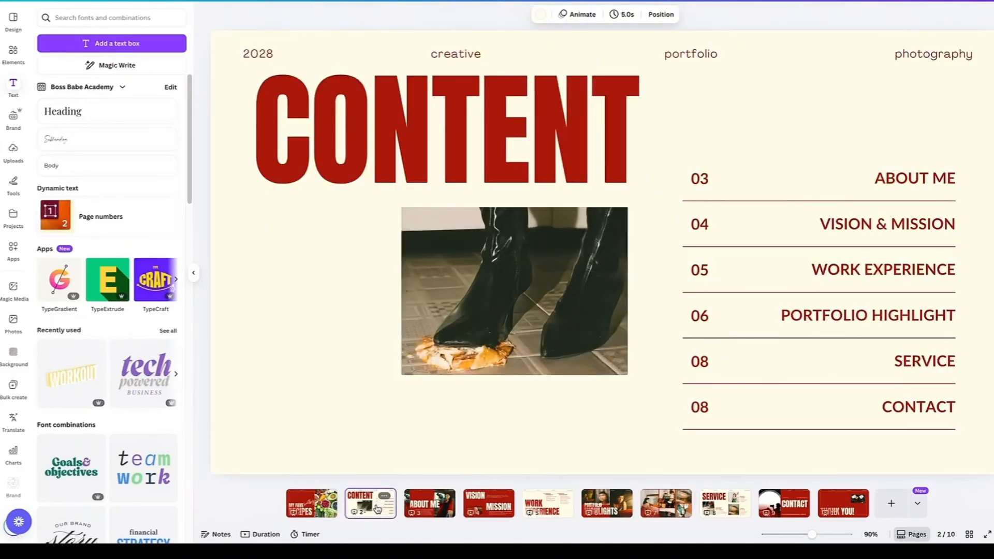
click(385, 497)
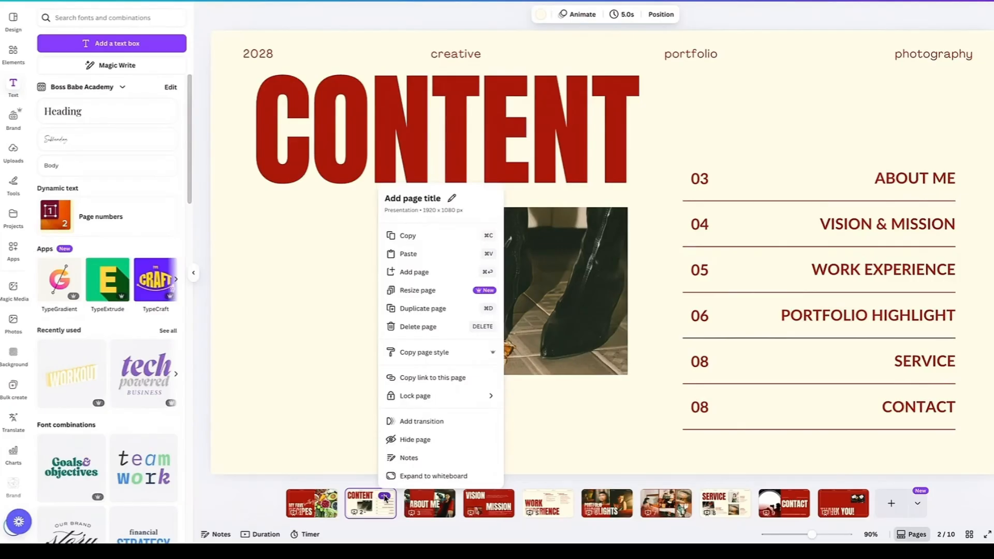
click(414, 327)
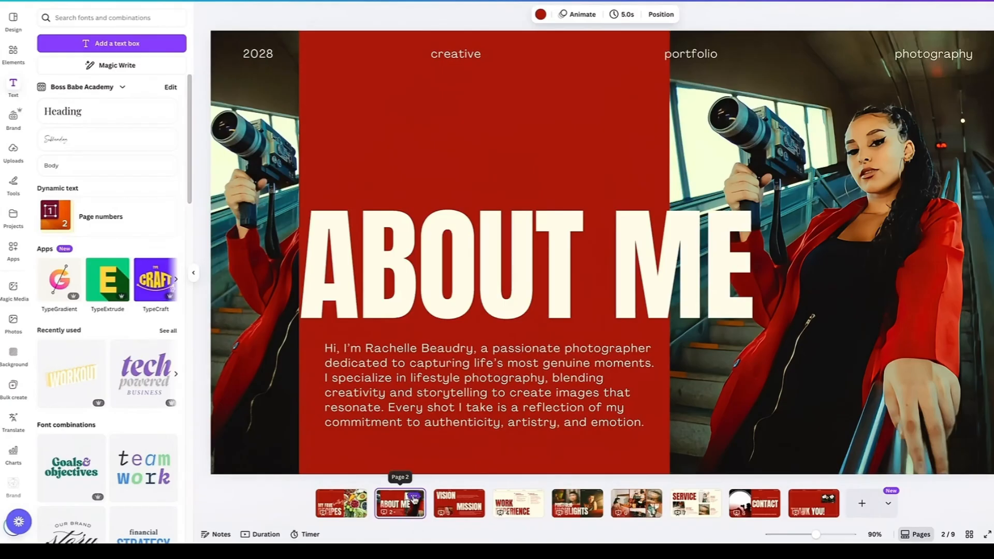
Step: Browse through the slides, then delete the About Me page
click(470, 514)
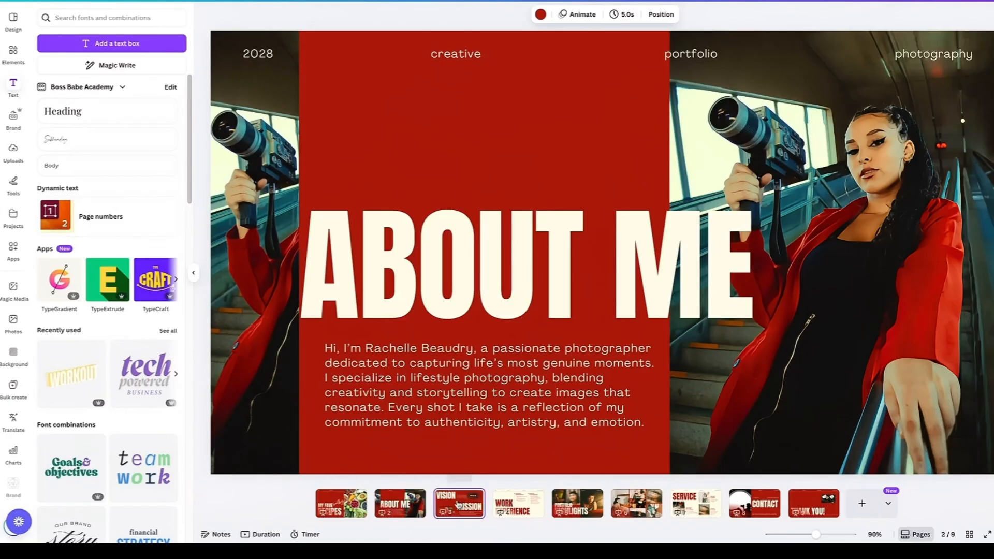
click(525, 506)
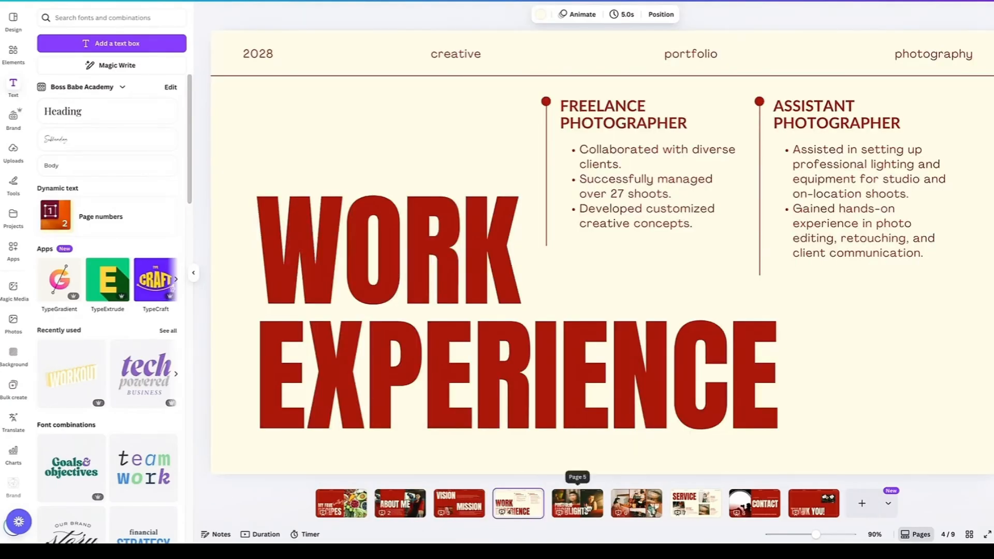
click(571, 506)
click(652, 509)
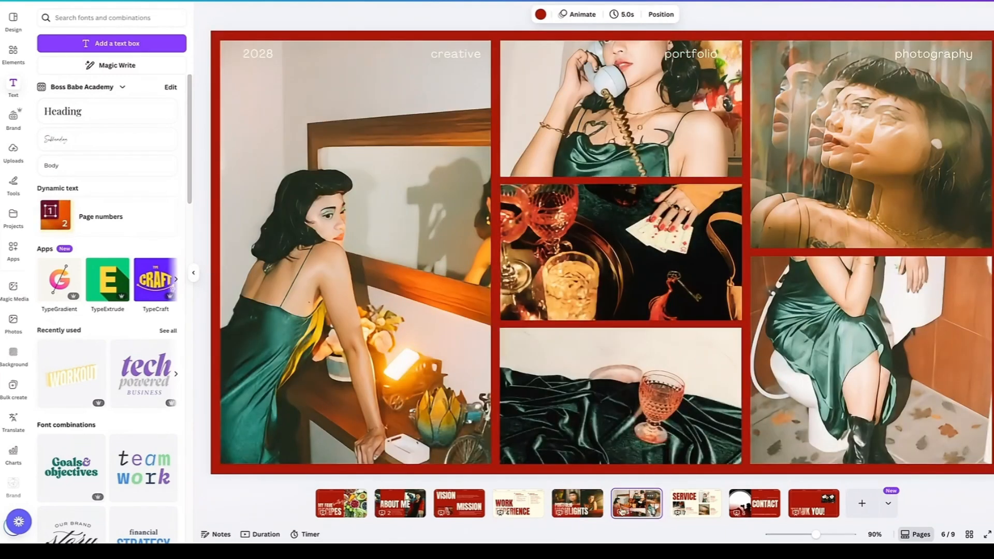
click(340, 510)
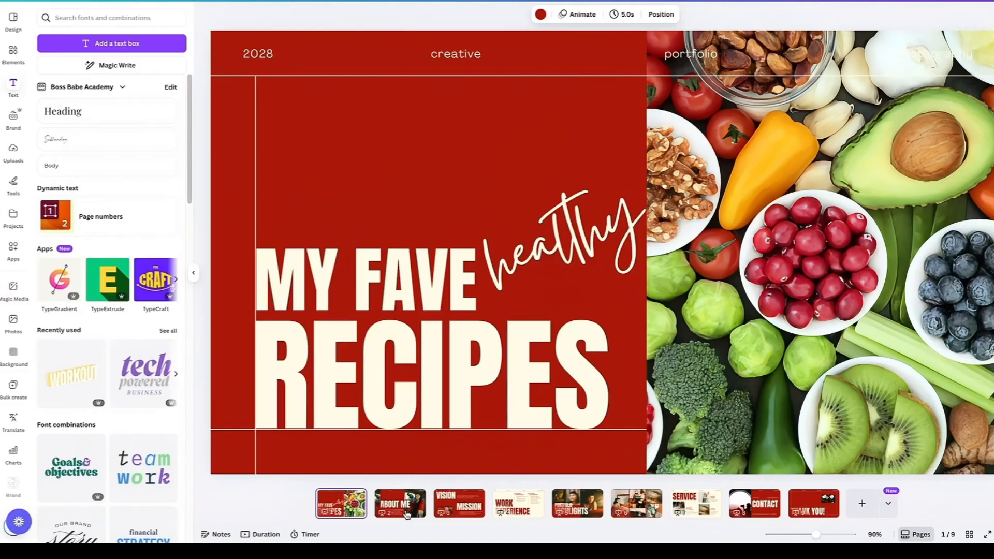
right_click(420, 494)
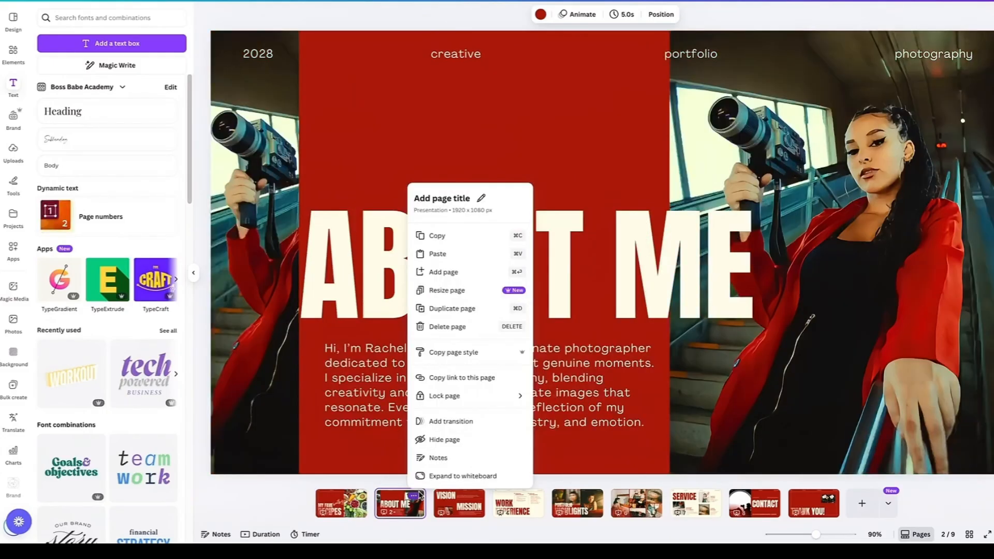
click(447, 327)
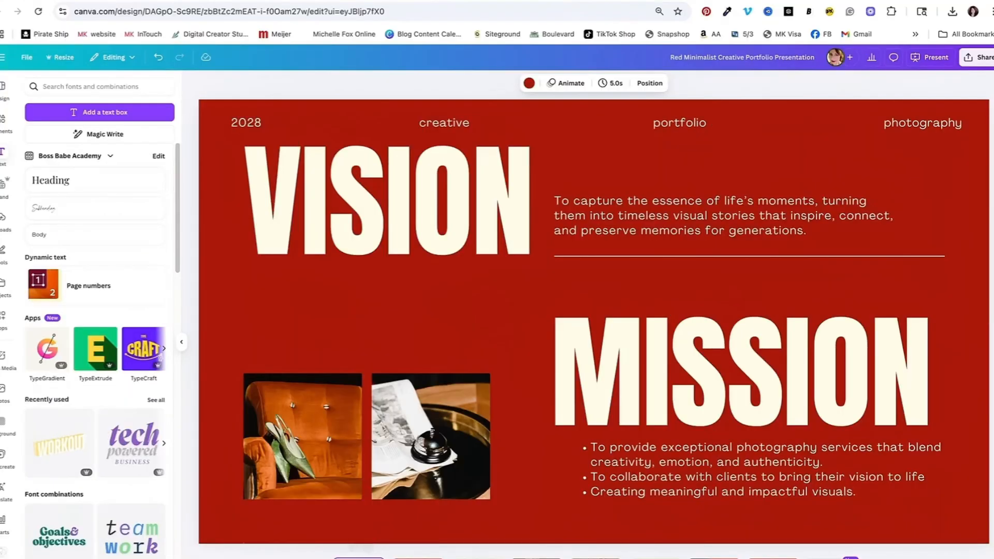
Step: Rename the design as "My fave healthy recipes slideshow"
click(361, 510)
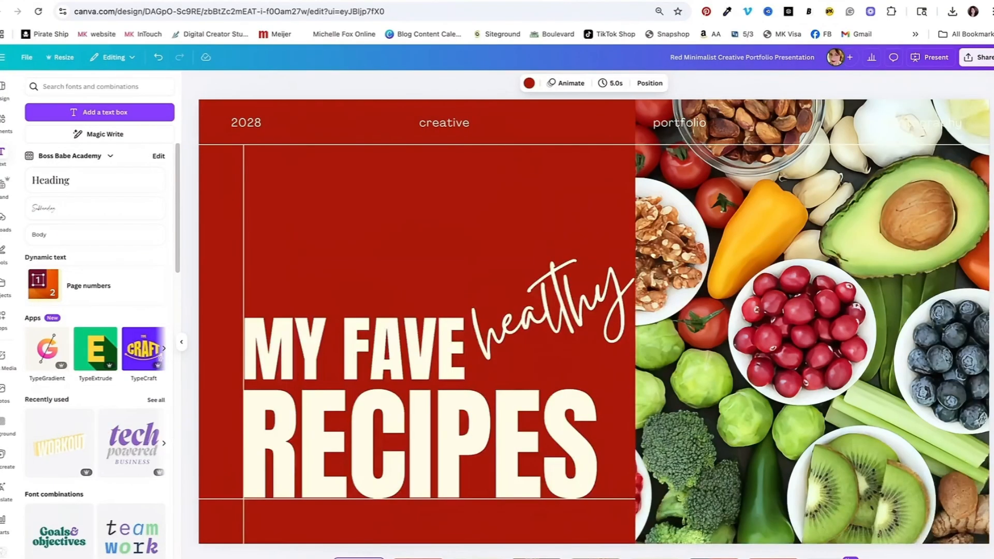
click(697, 58)
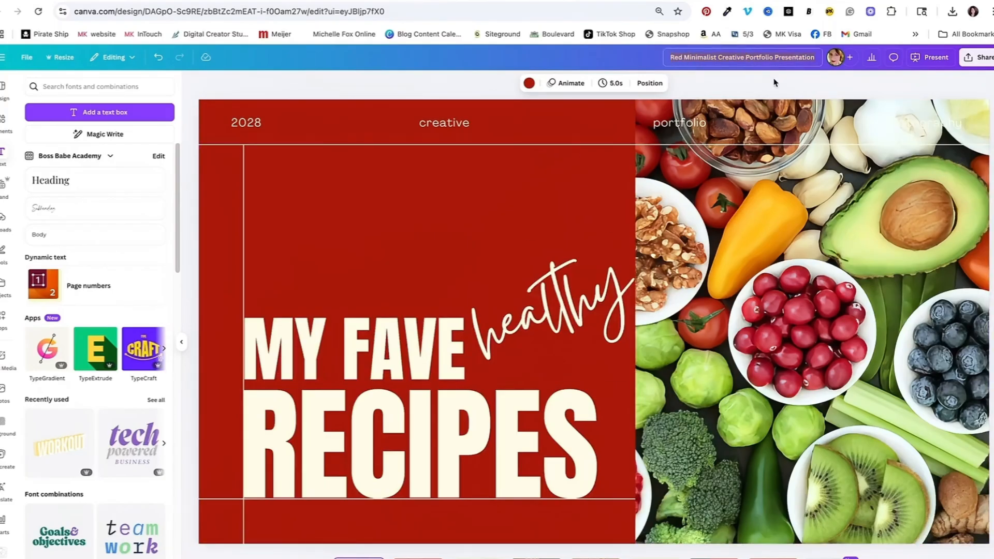
text(My fa)
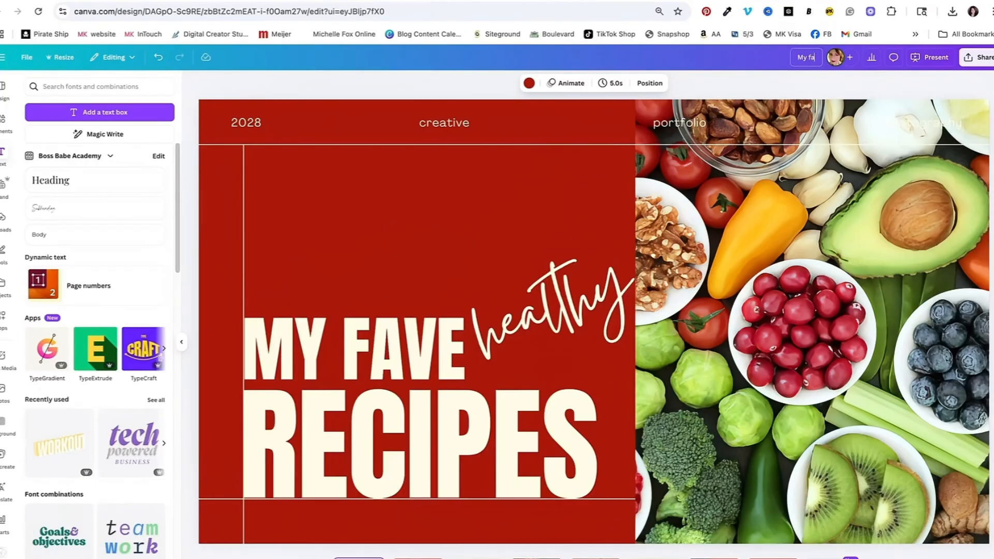
text(ve healthy recipes slid)
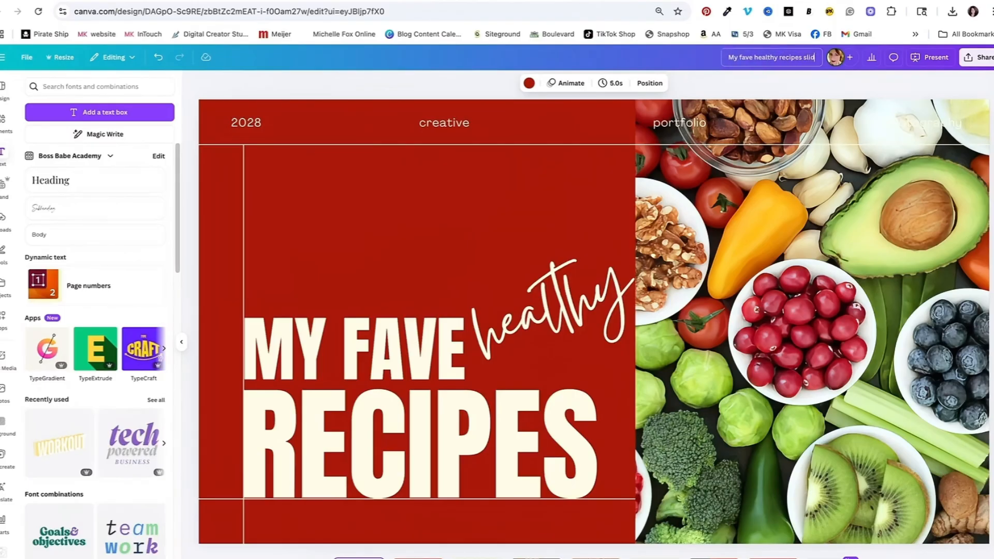
text(eshow)
Step: Start presenting the deck full screen from the share options
click(967, 57)
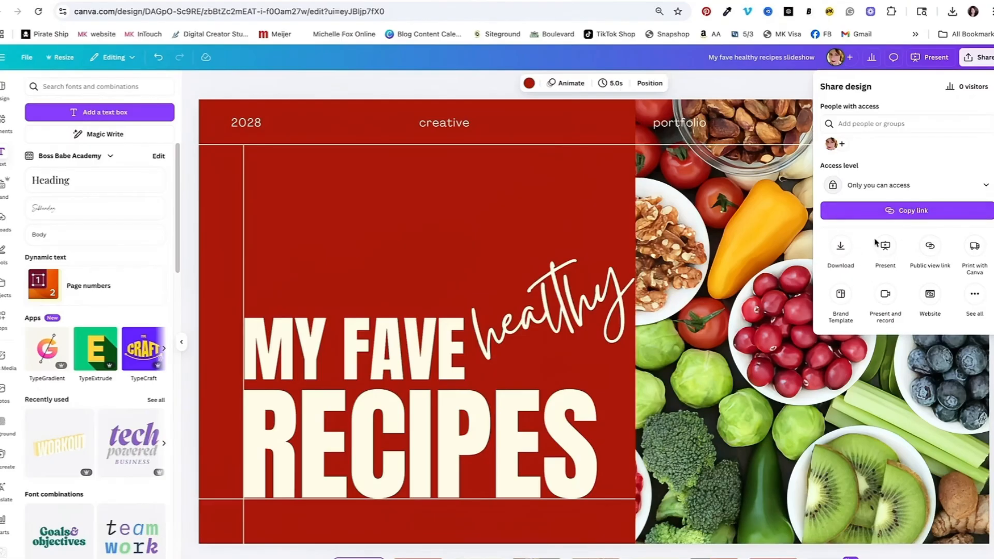
click(885, 248)
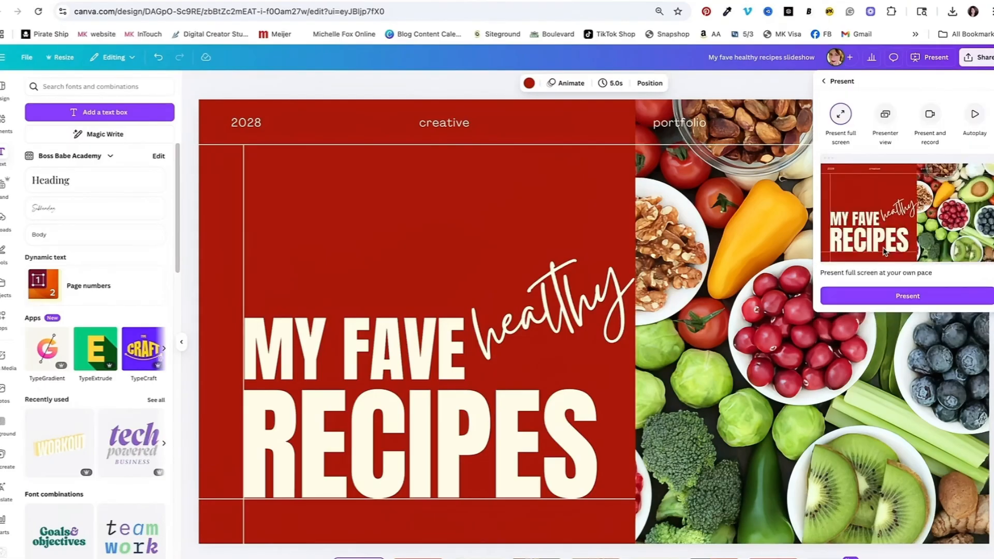
click(932, 299)
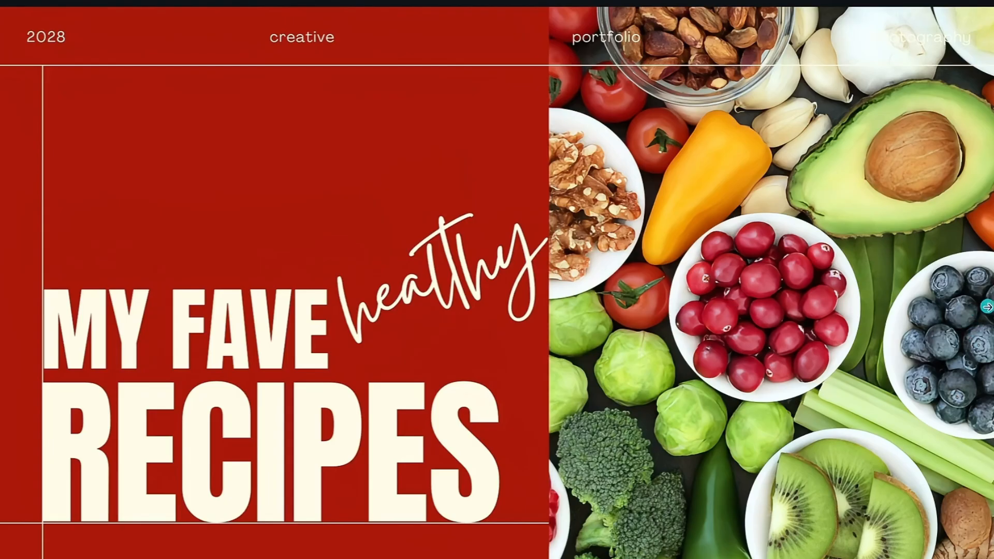
Step: Advance through every slide of the presentation and exit full-screen mode
click(987, 315)
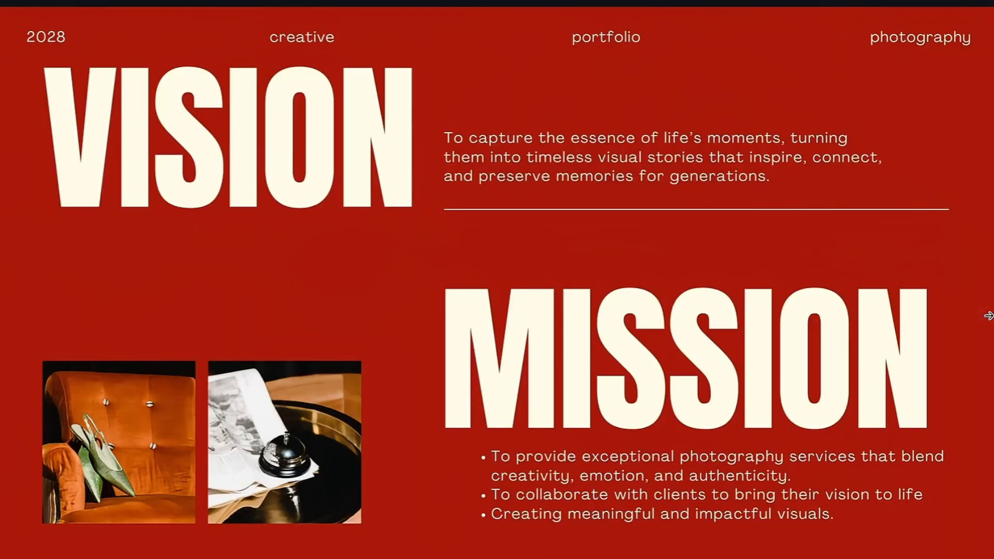
click(987, 315)
click(987, 315)
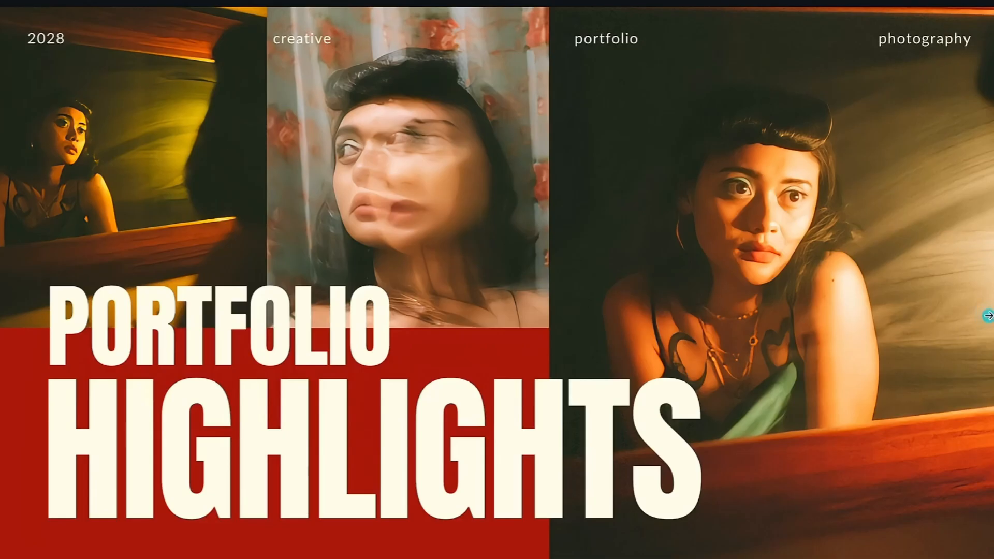
click(988, 315)
click(987, 315)
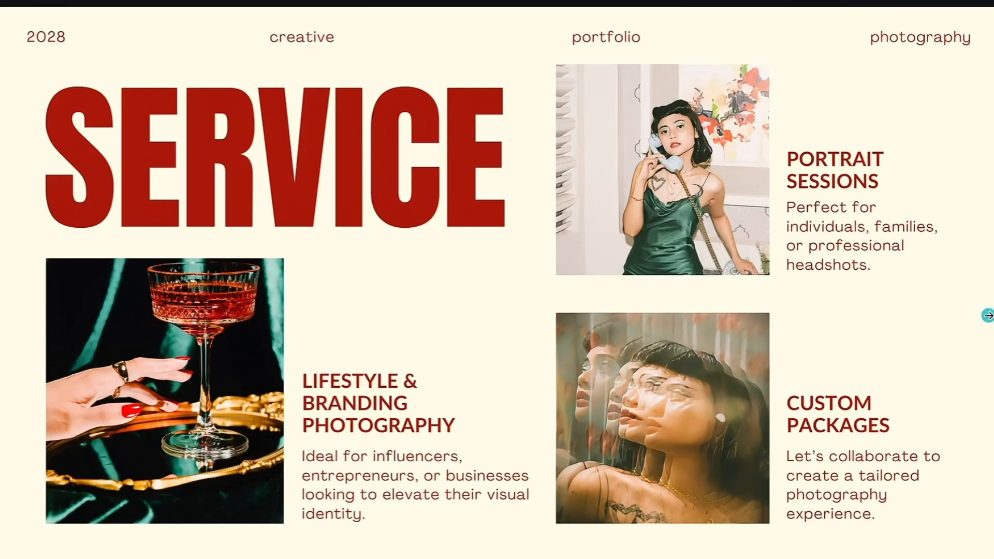
click(988, 315)
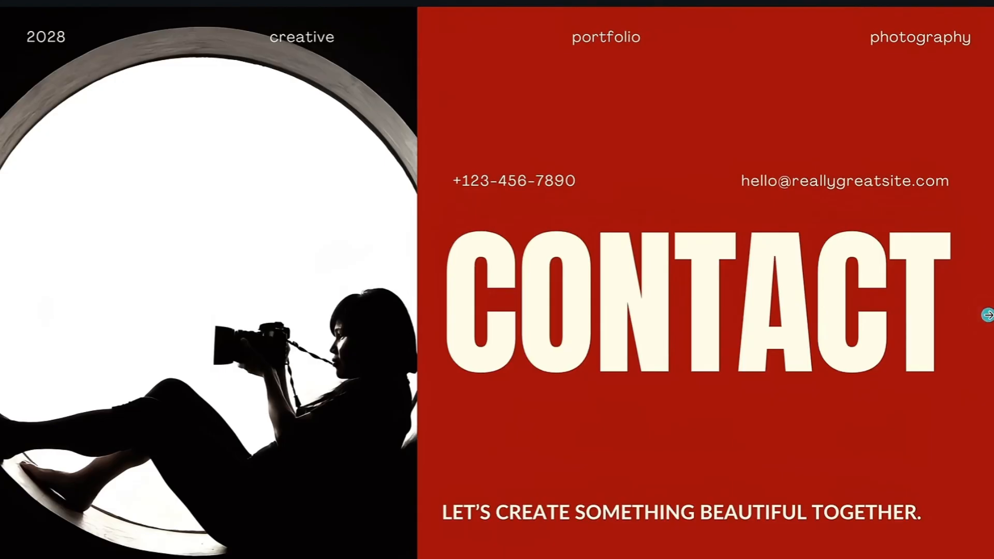
click(987, 315)
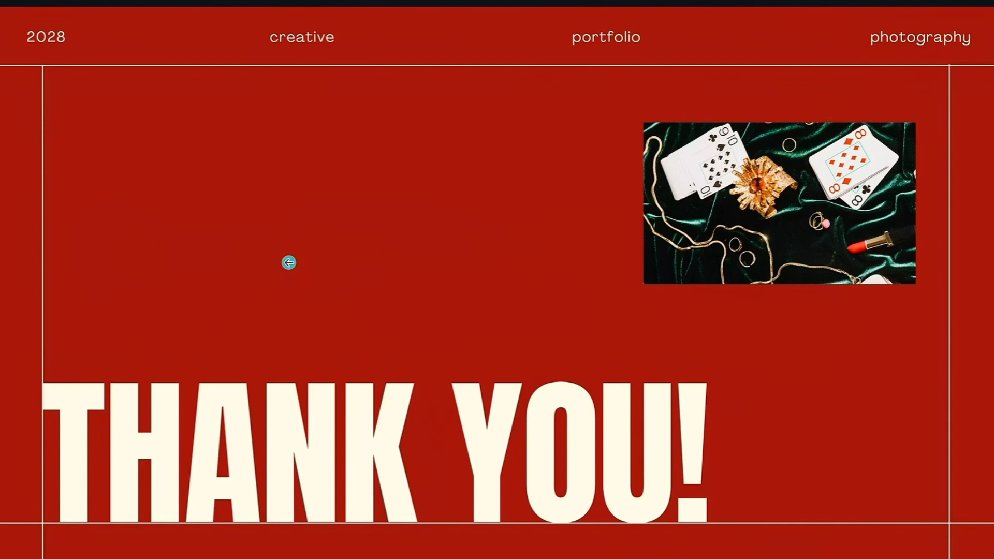
key(Escape)
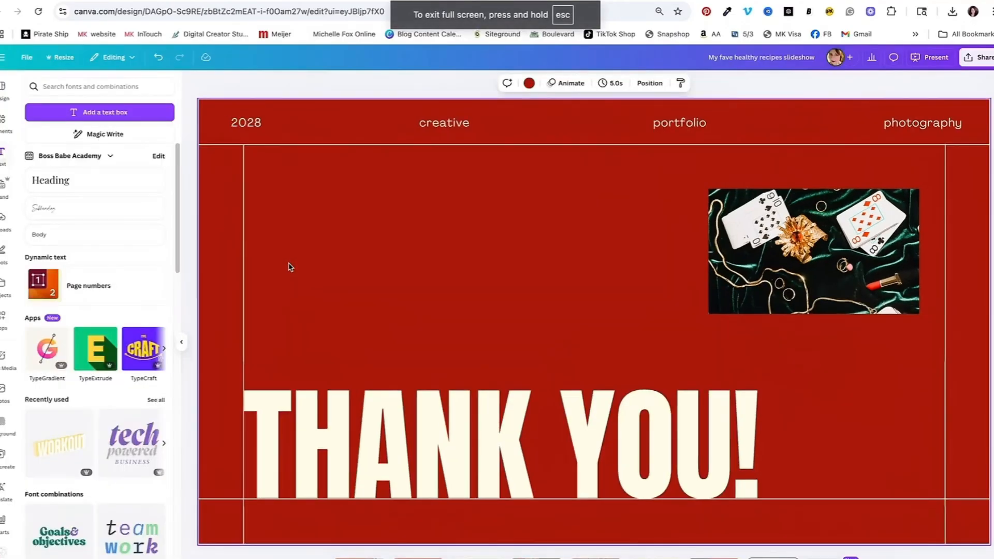
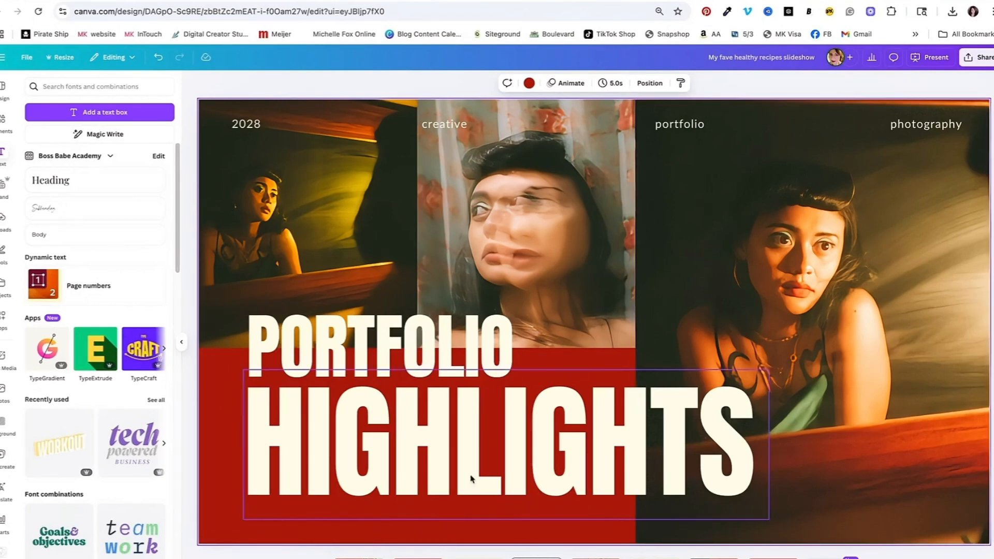
Step: Download the deck as a PDF Standard file named "My fave healthy recipes slideshow.pdf" into the Downloads folder
click(361, 549)
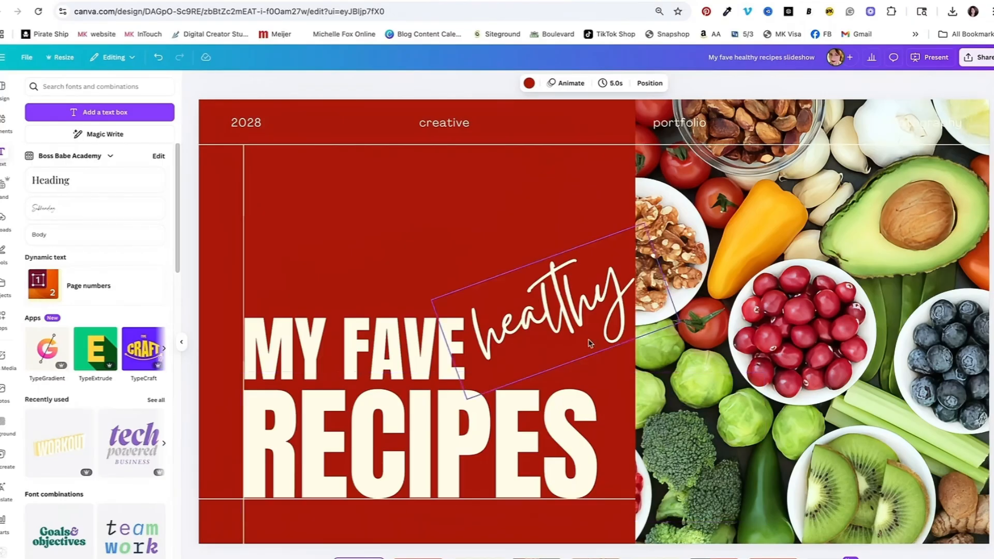
click(968, 61)
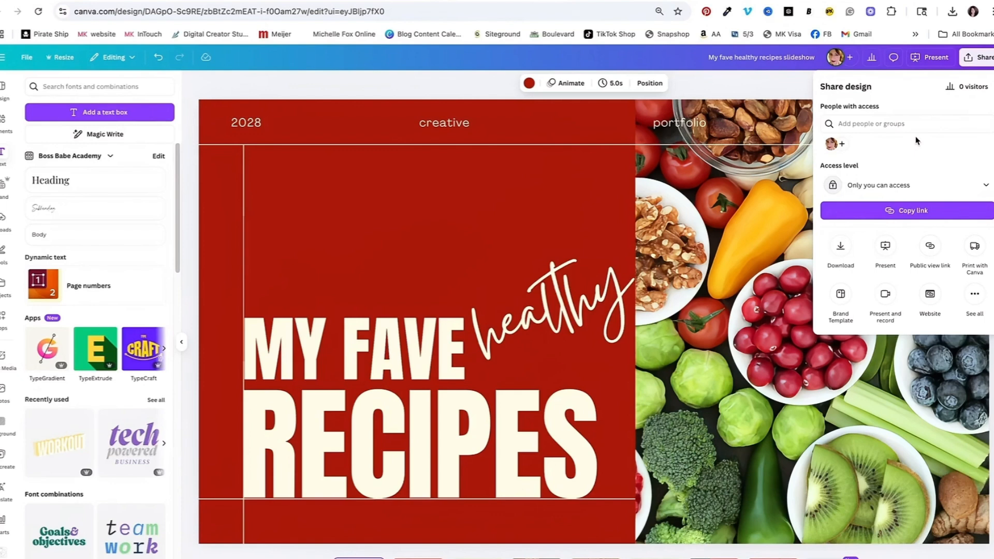
click(840, 246)
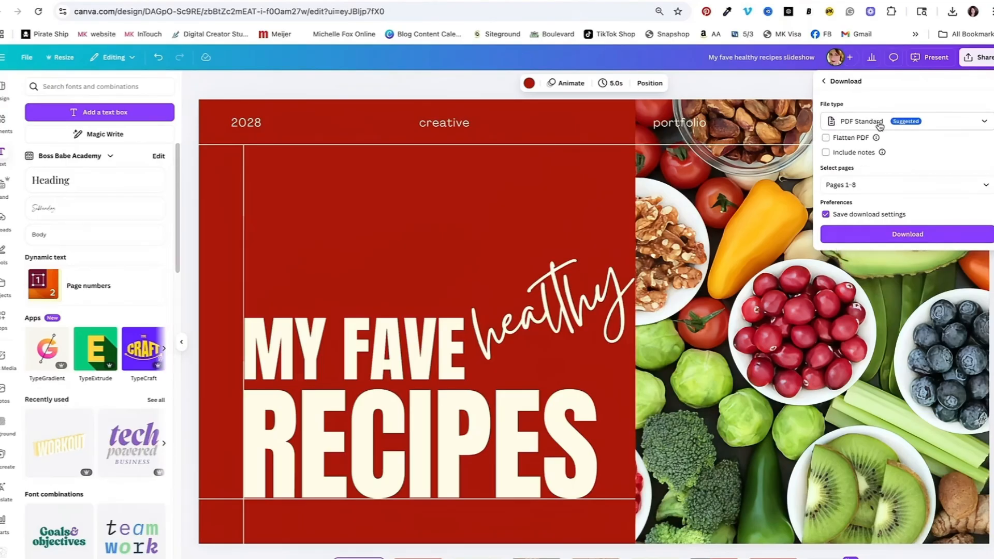
click(912, 234)
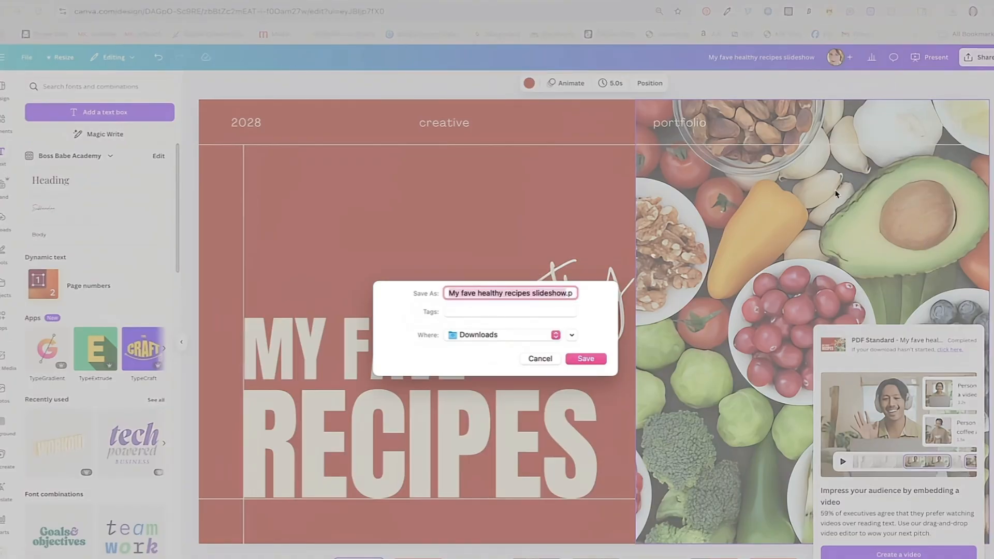
click(584, 359)
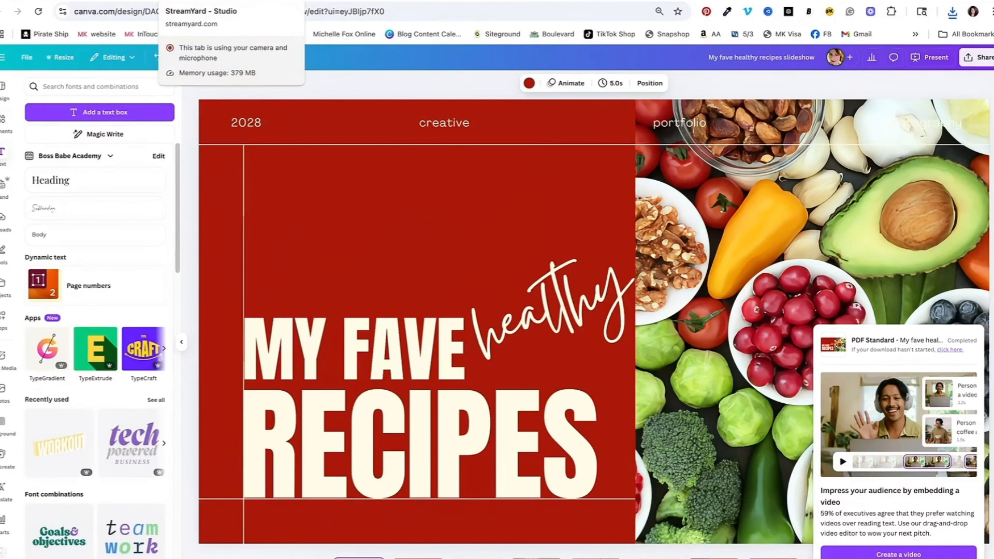
Step: Switch to the StreamYard Studio tab and add the camera feed to the stage
click(202, 1)
mouse_move(38, 541)
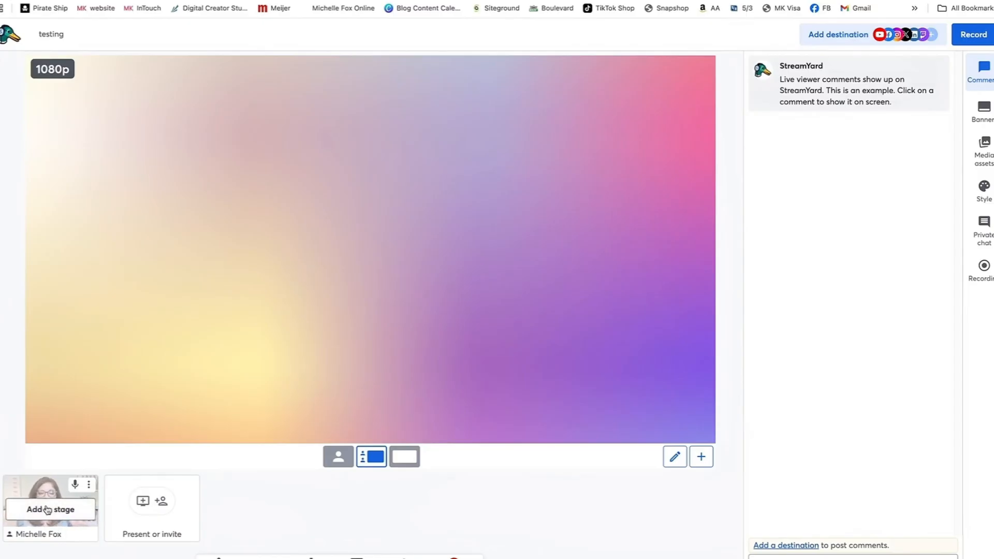
click(47, 510)
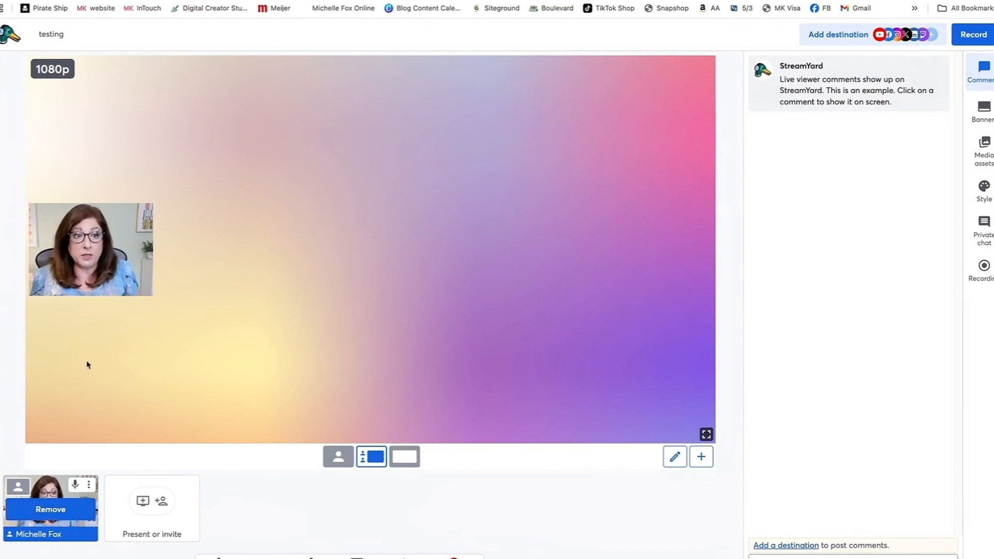
Step: Upload "My fave healthy recipes slideshow.pdf" from the computer as a slides source
mouse_move(94, 264)
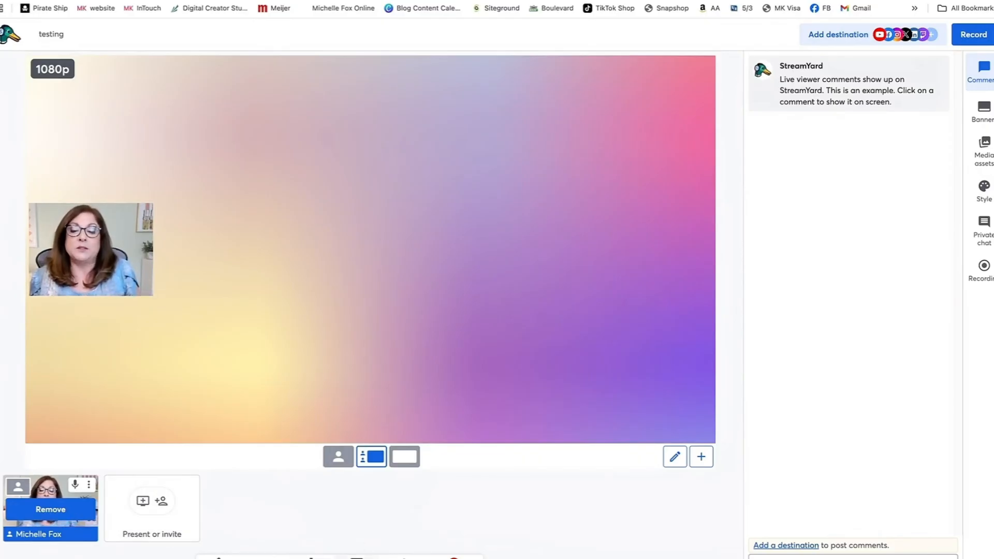
click(357, 558)
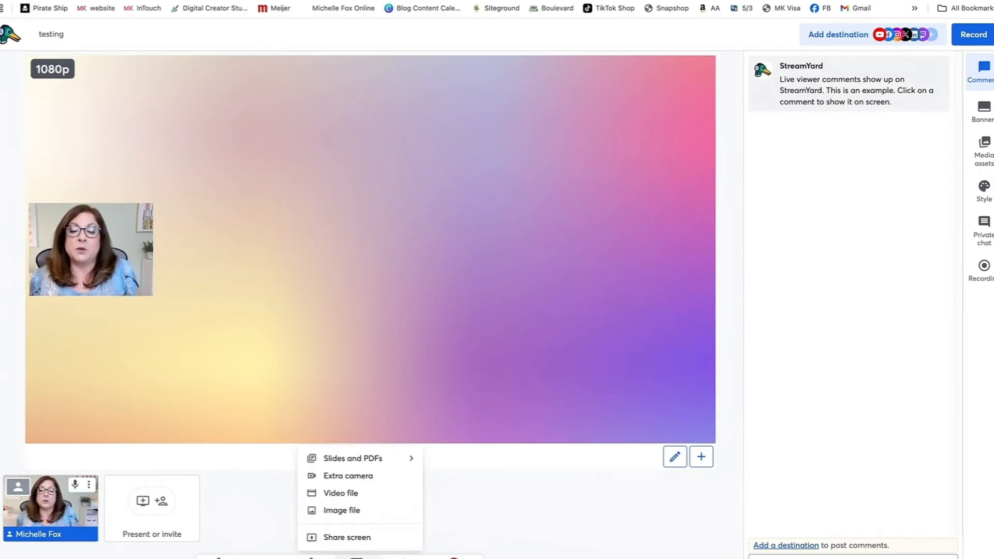
click(393, 459)
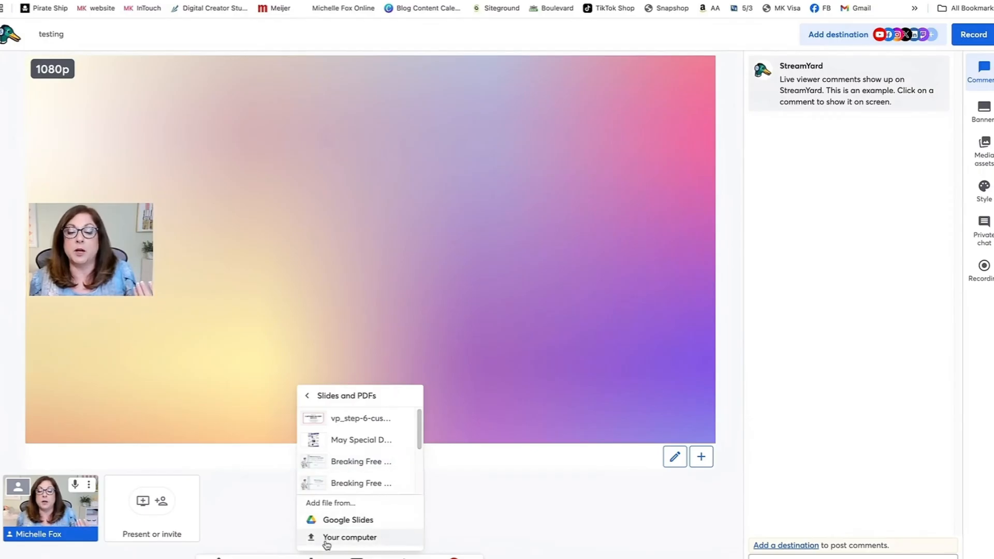
click(361, 538)
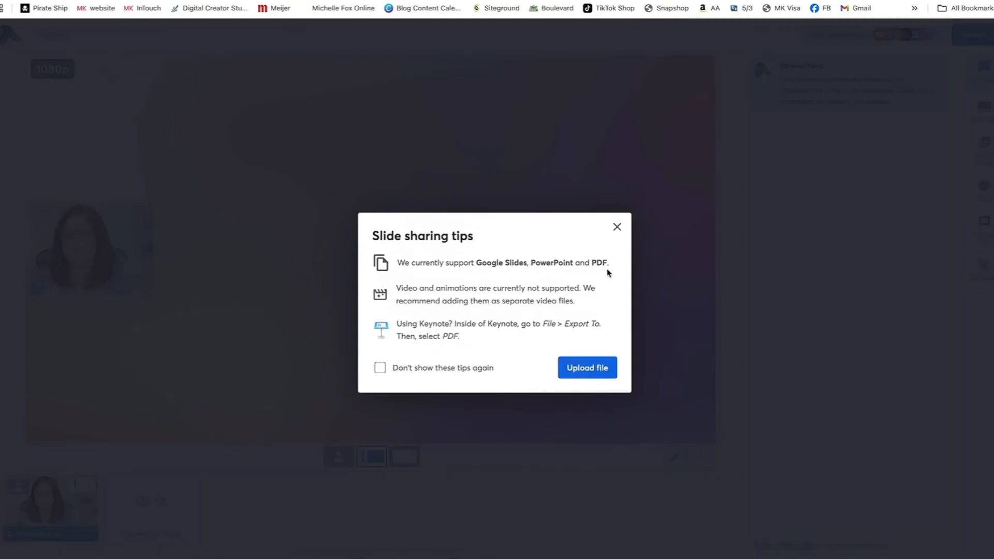
click(587, 369)
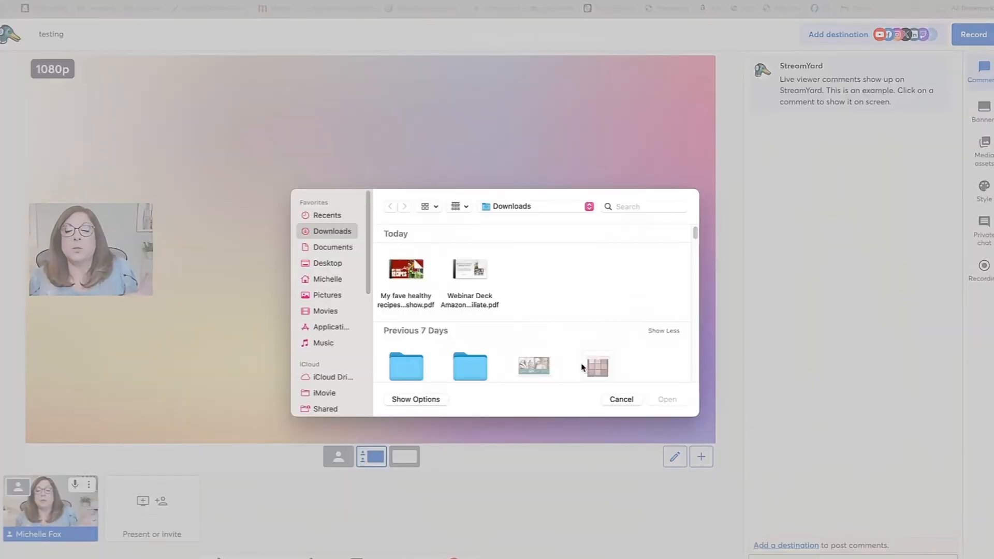
click(410, 272)
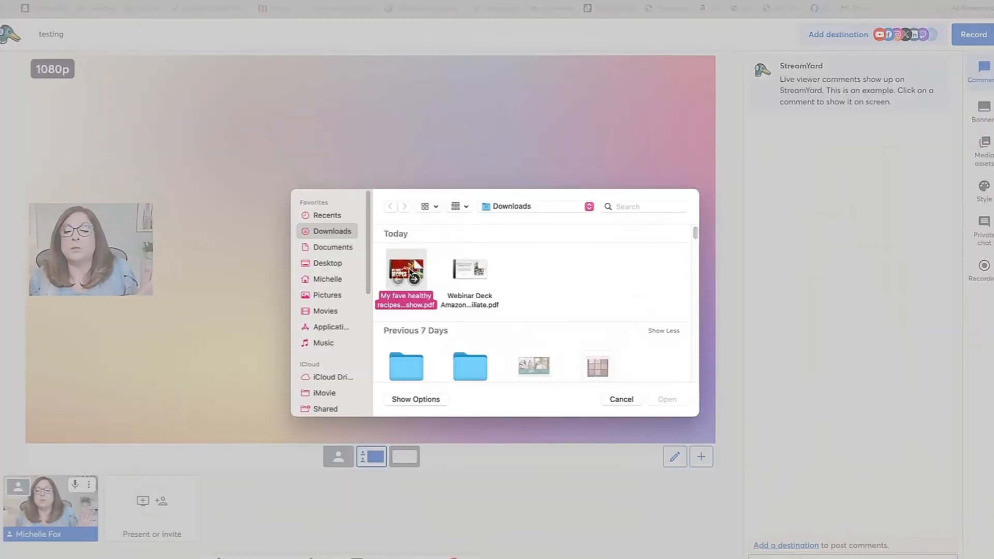
click(667, 400)
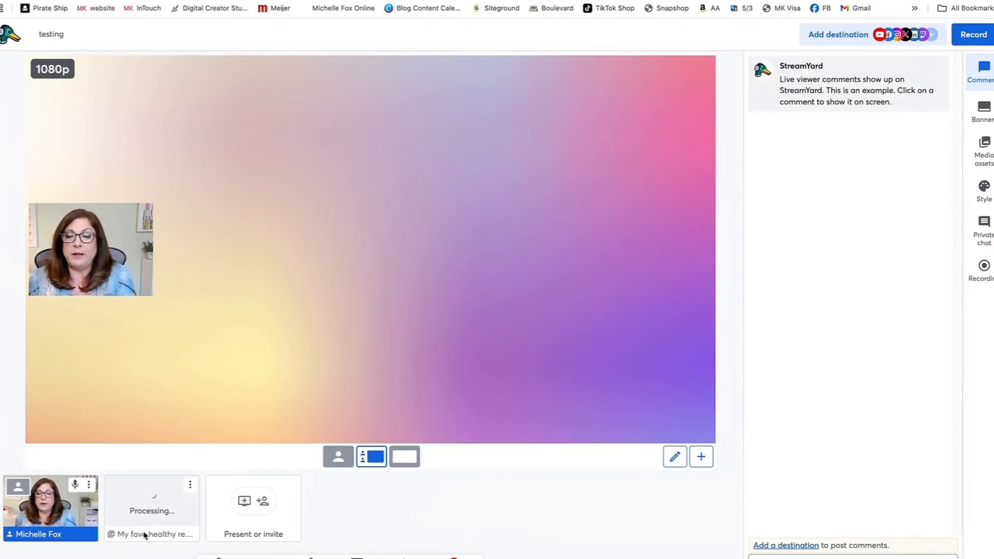
Step: Add the slide deck to the stage and remove the camera feed from the stage
mouse_move(151, 506)
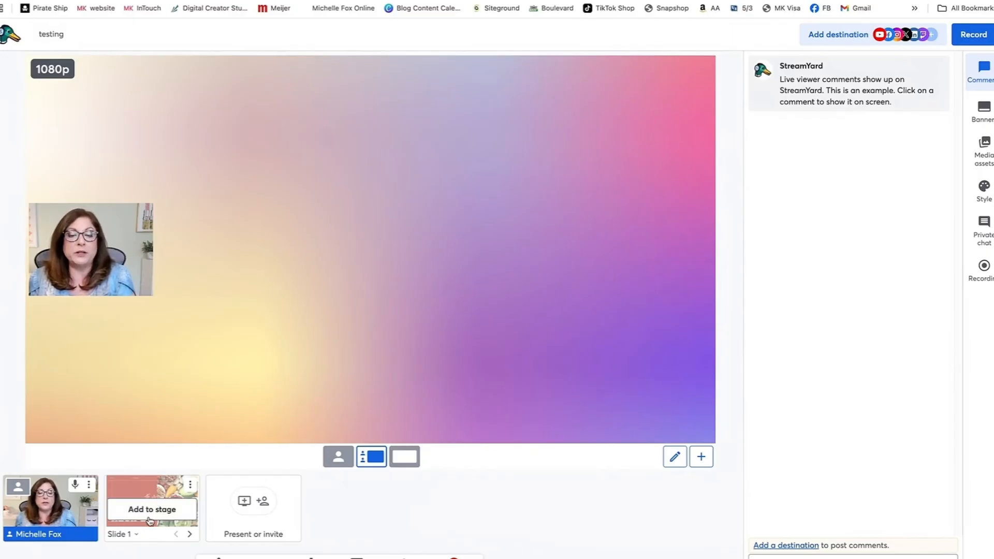
click(148, 511)
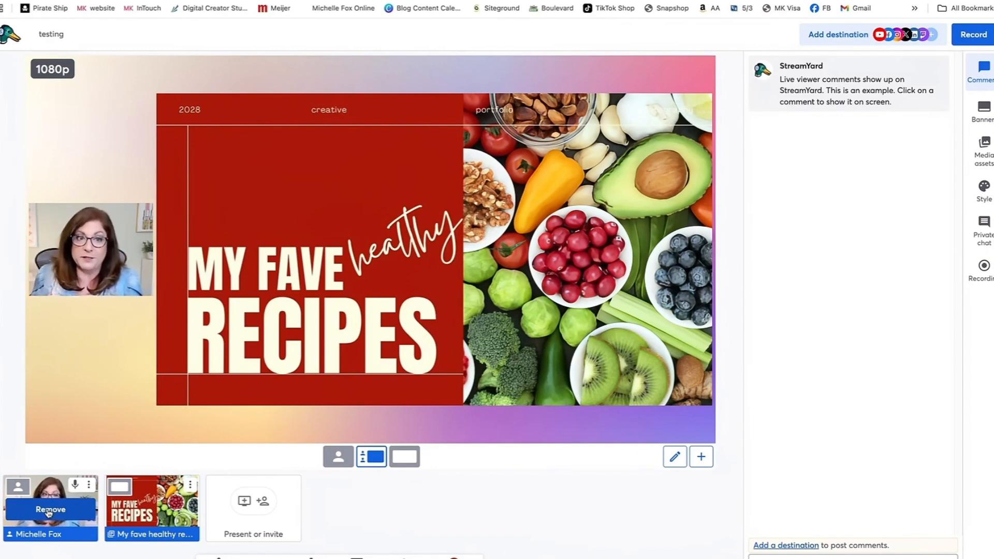
click(49, 510)
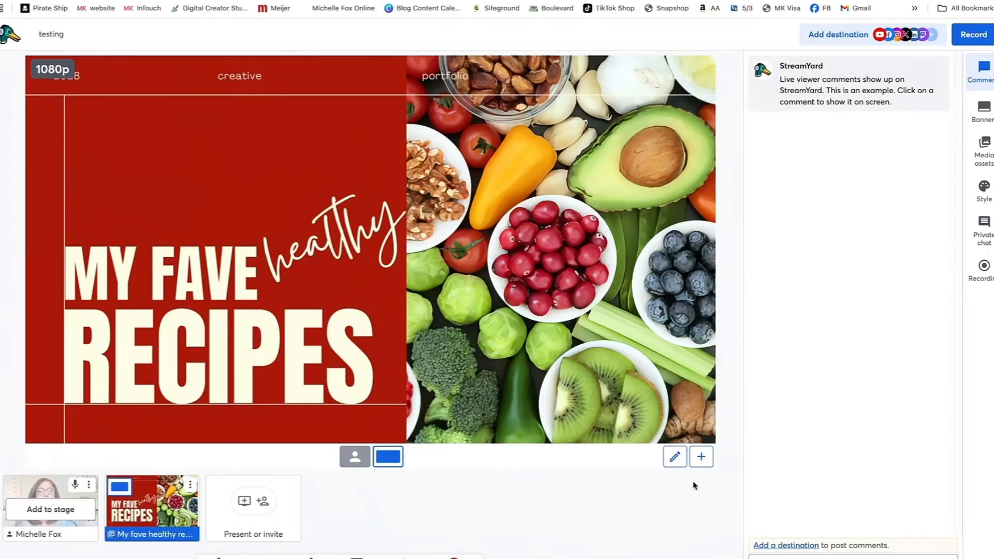
Step: Advance through every staged slide to the last one, then take the deck off the stage
mouse_move(701, 280)
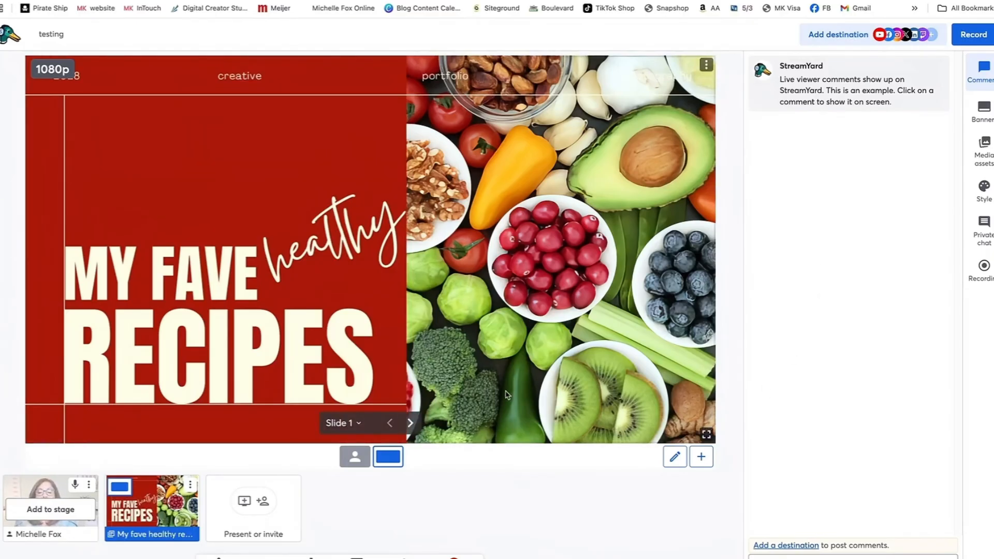
click(410, 423)
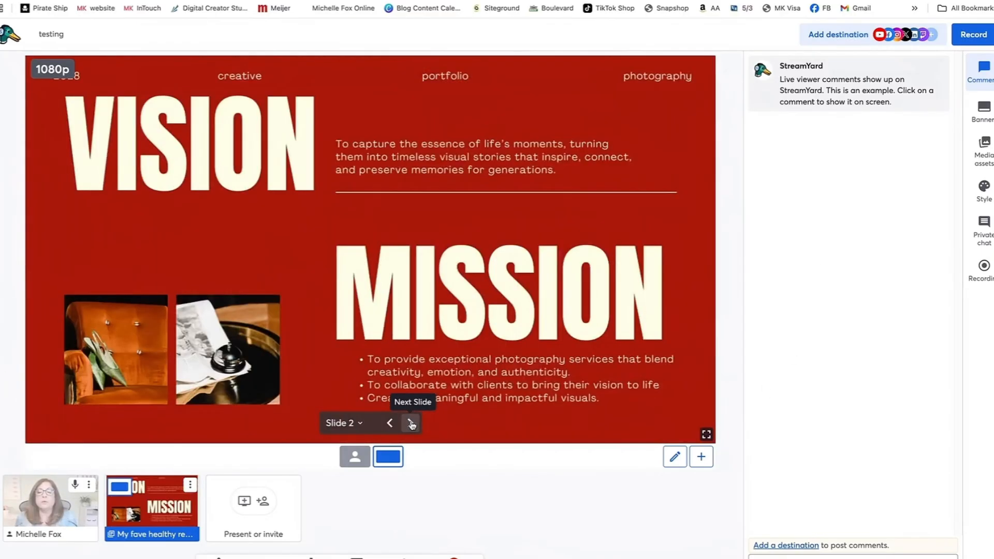
click(411, 423)
click(410, 422)
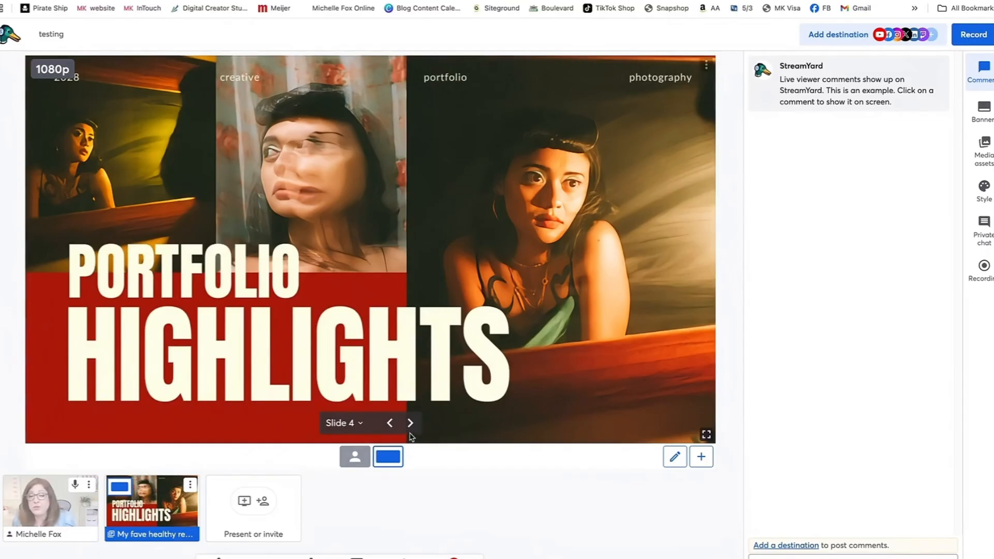
click(410, 423)
click(410, 423)
click(410, 423)
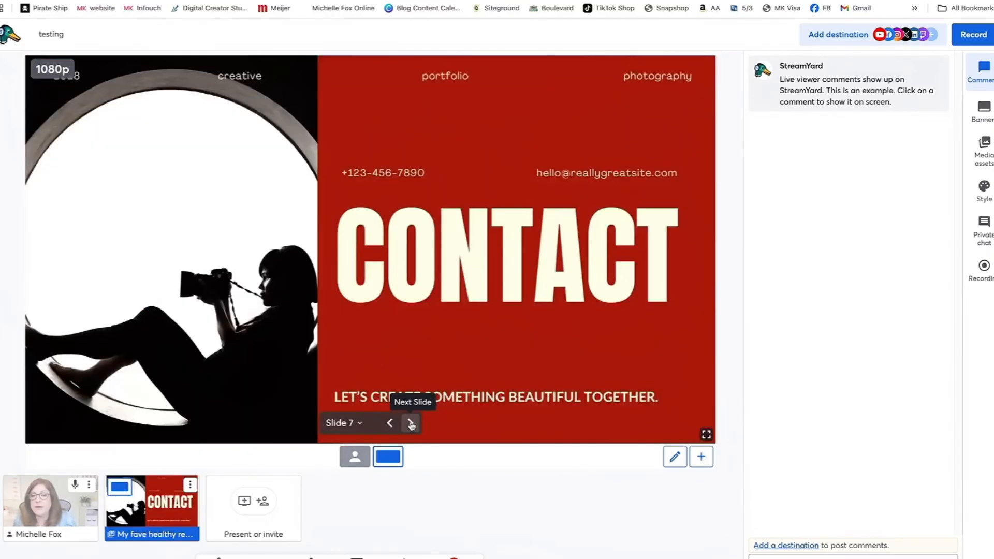
click(411, 423)
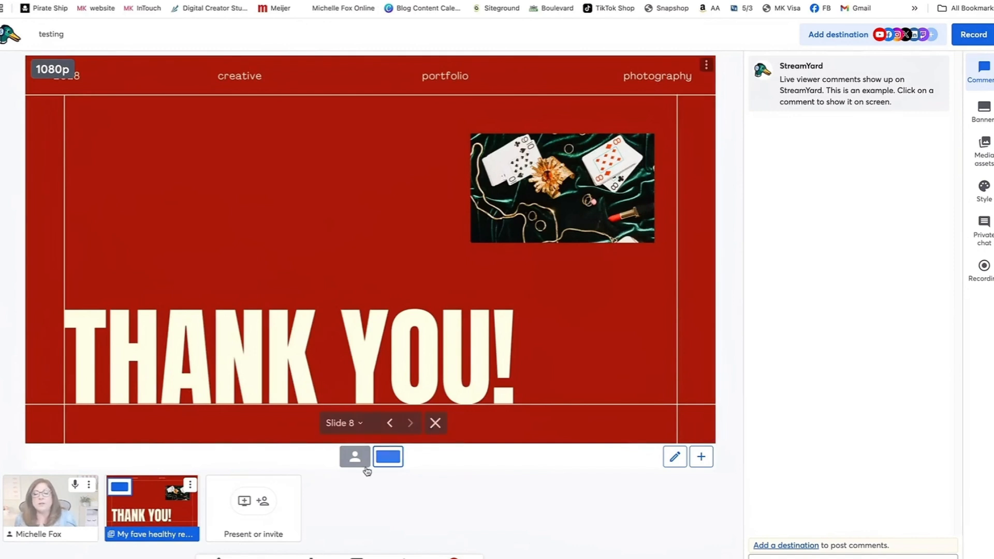
click(166, 510)
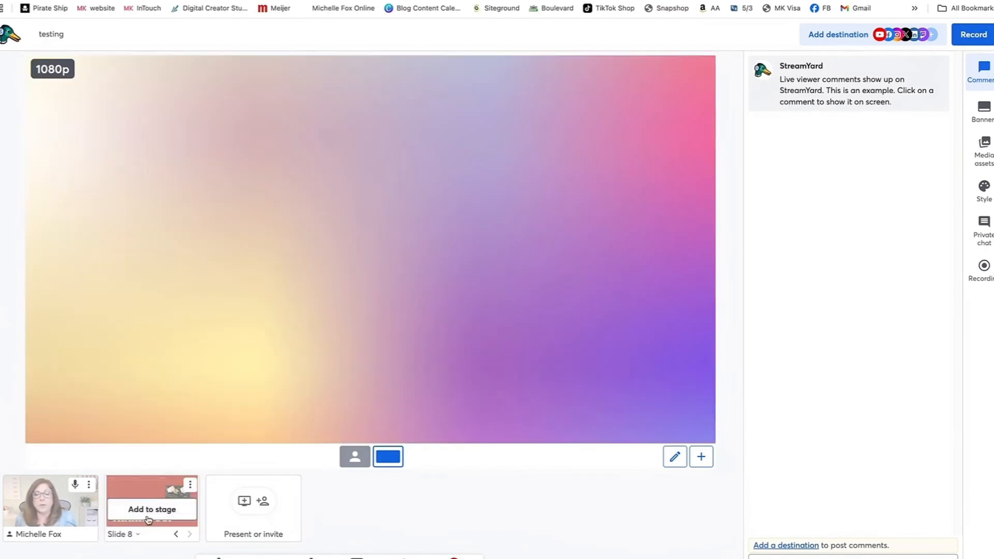
Step: Step the deck back to the first slide and put it on the stage again
click(177, 534)
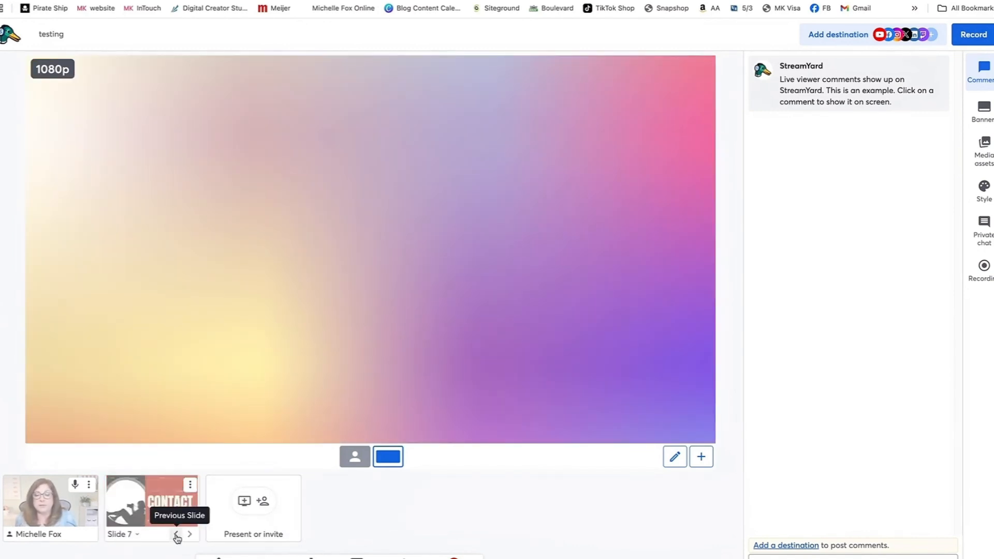
click(176, 534)
click(177, 534)
click(177, 534)
click(176, 535)
click(177, 534)
click(151, 510)
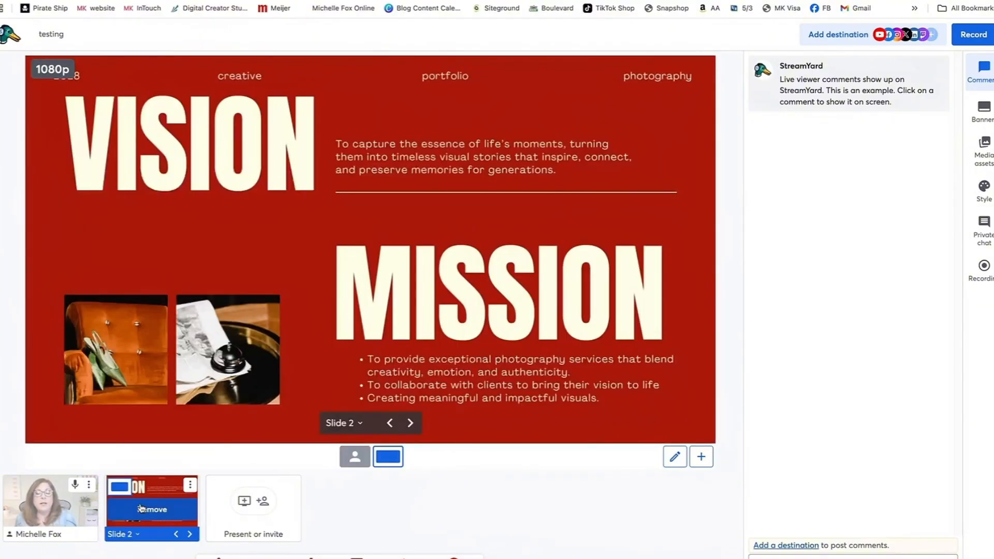
click(176, 534)
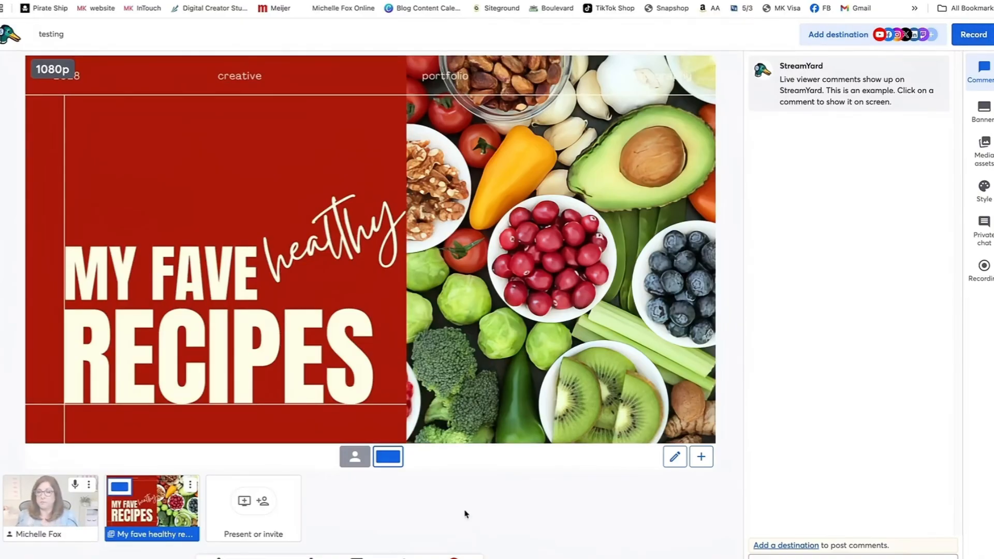
Step: Advance the staged presentation forward to slide 4
mouse_move(173, 538)
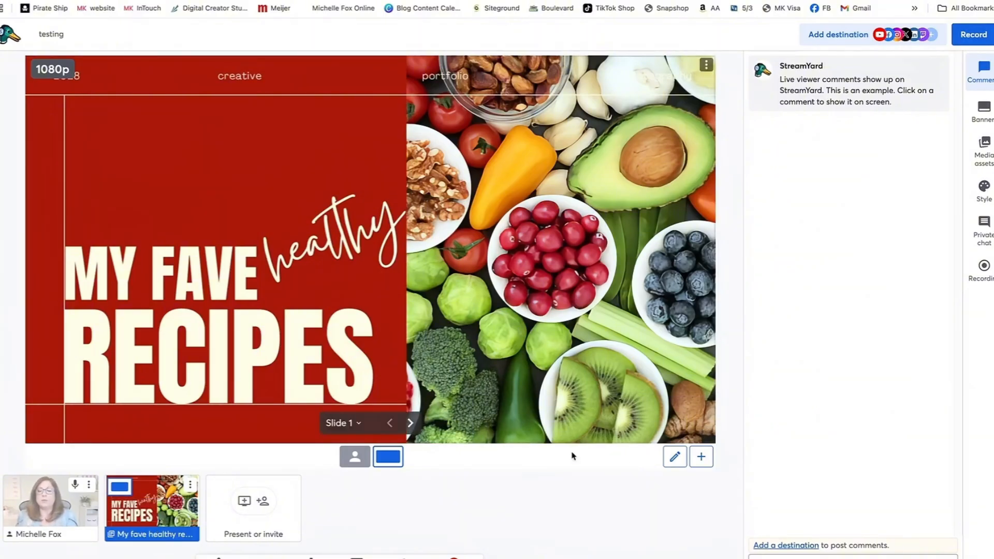
mouse_move(707, 433)
click(410, 423)
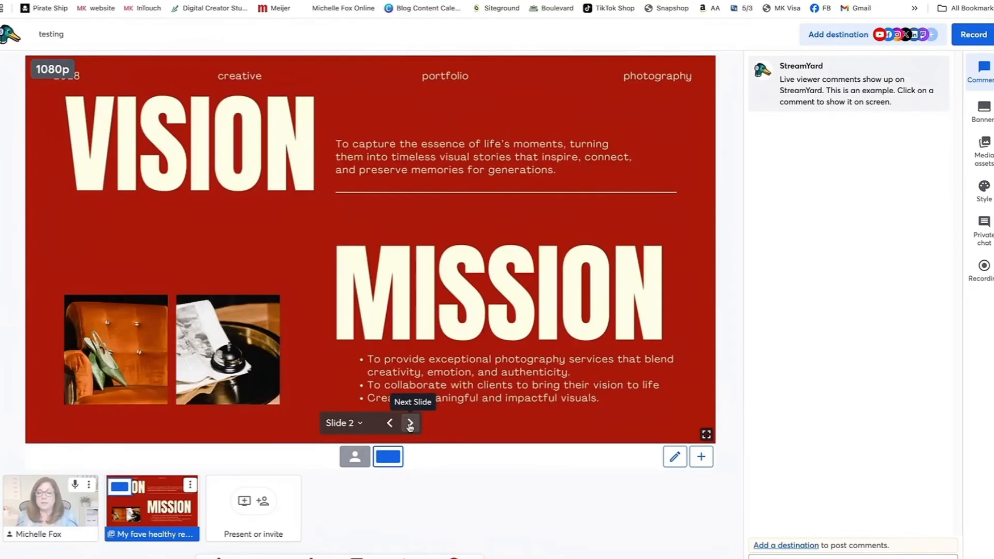
click(410, 424)
click(410, 424)
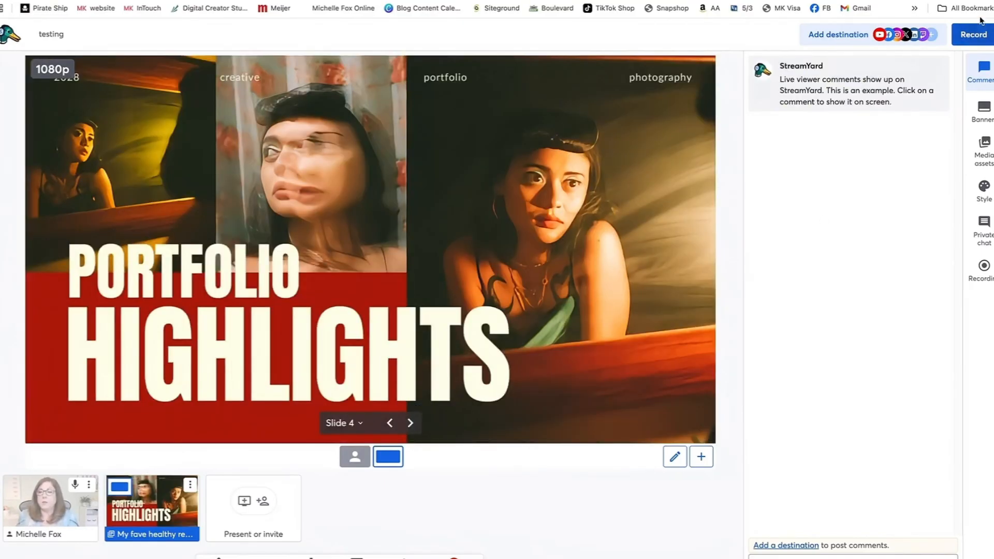